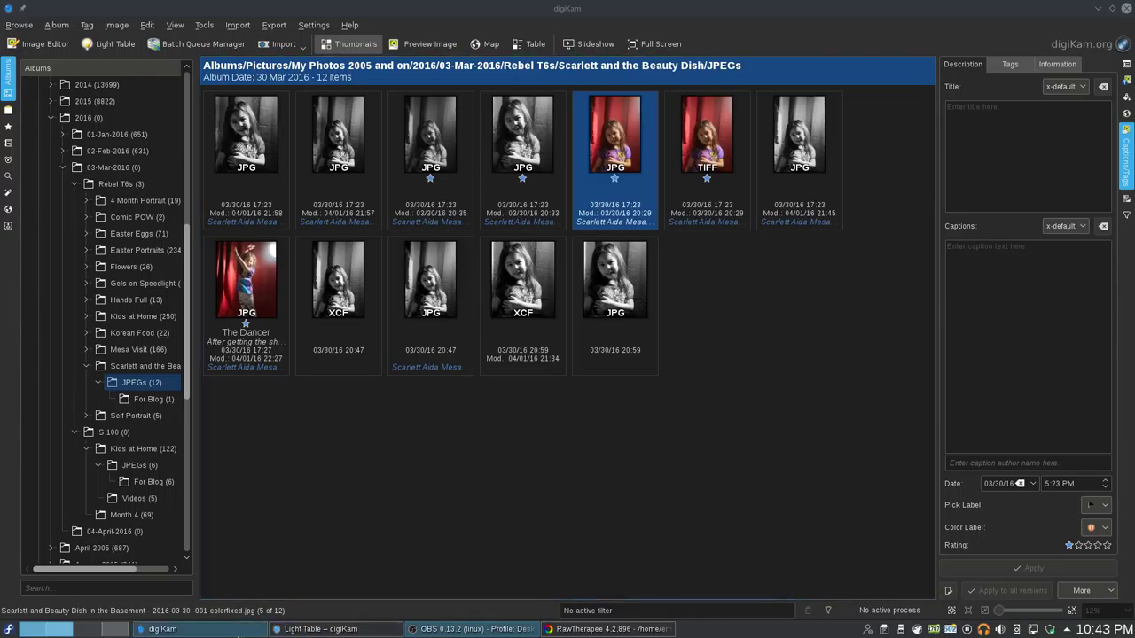
- Bring forward the Light Table window comparing the two black-and-white portrait JPEGs
left_click(291, 631)
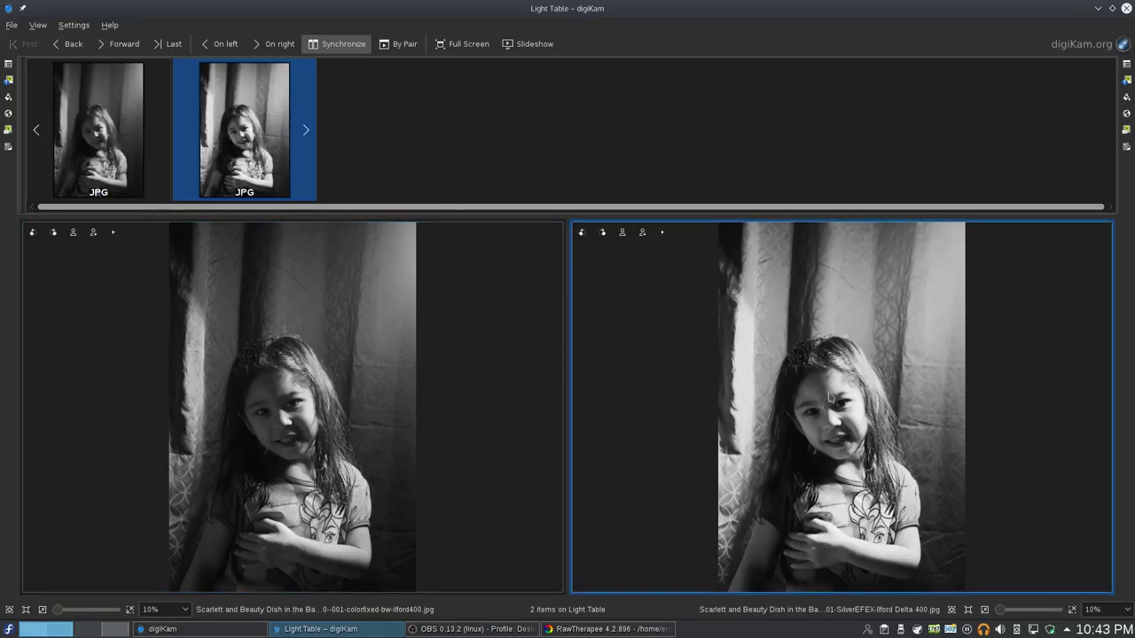
mouse_move(248, 131)
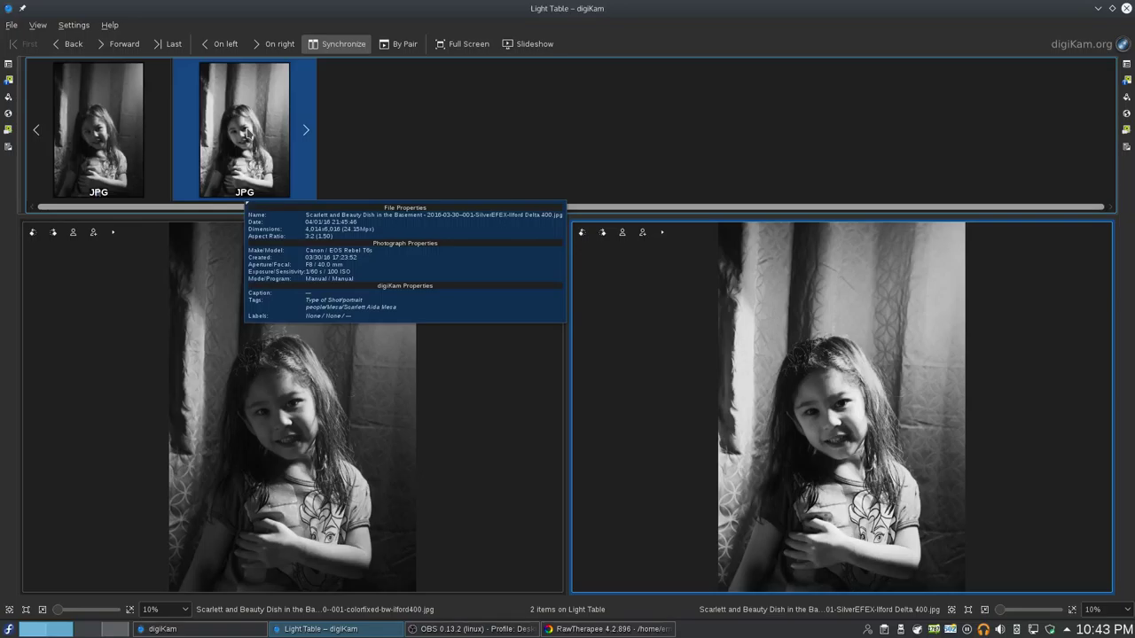
left_click(105, 155)
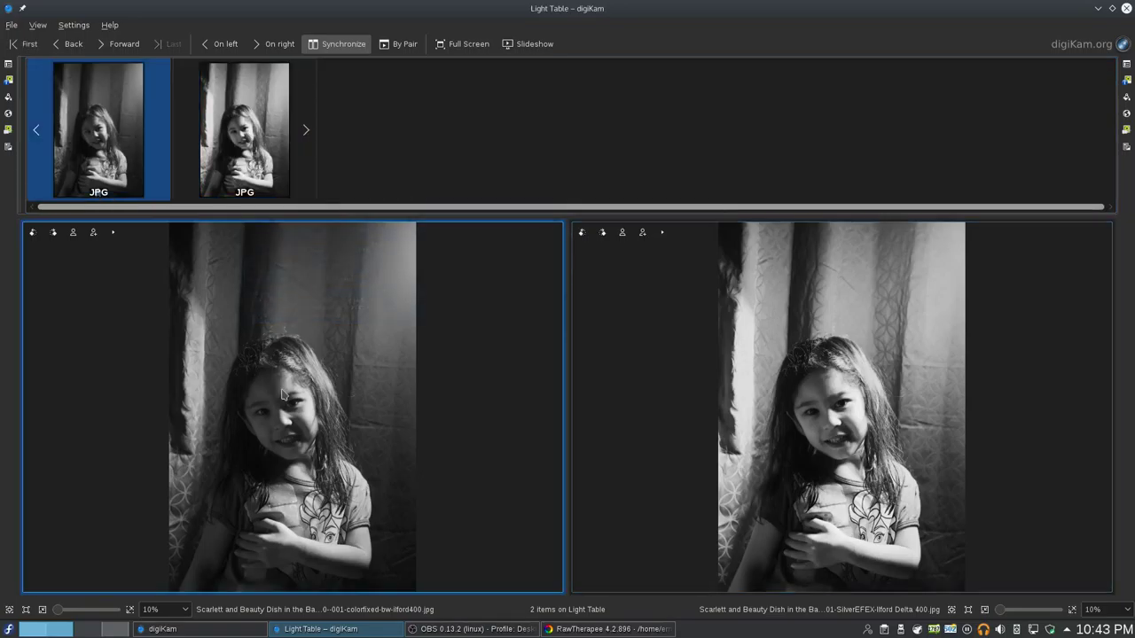
mouse_move(105, 155)
left_click_drag(1000, 610, 1022, 610)
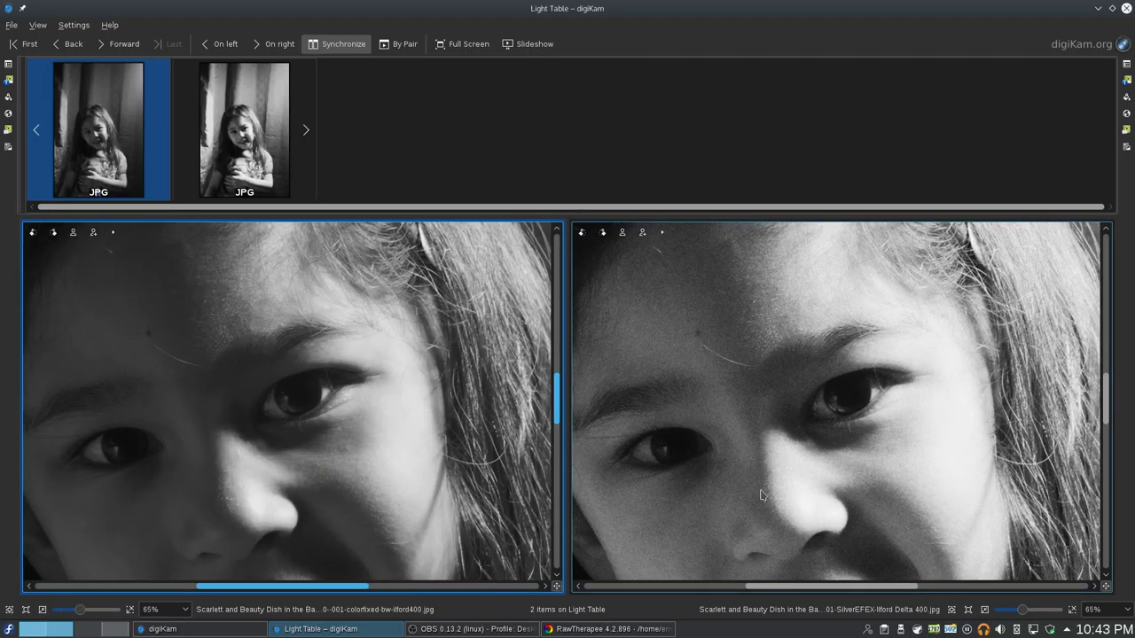
left_click(747, 343)
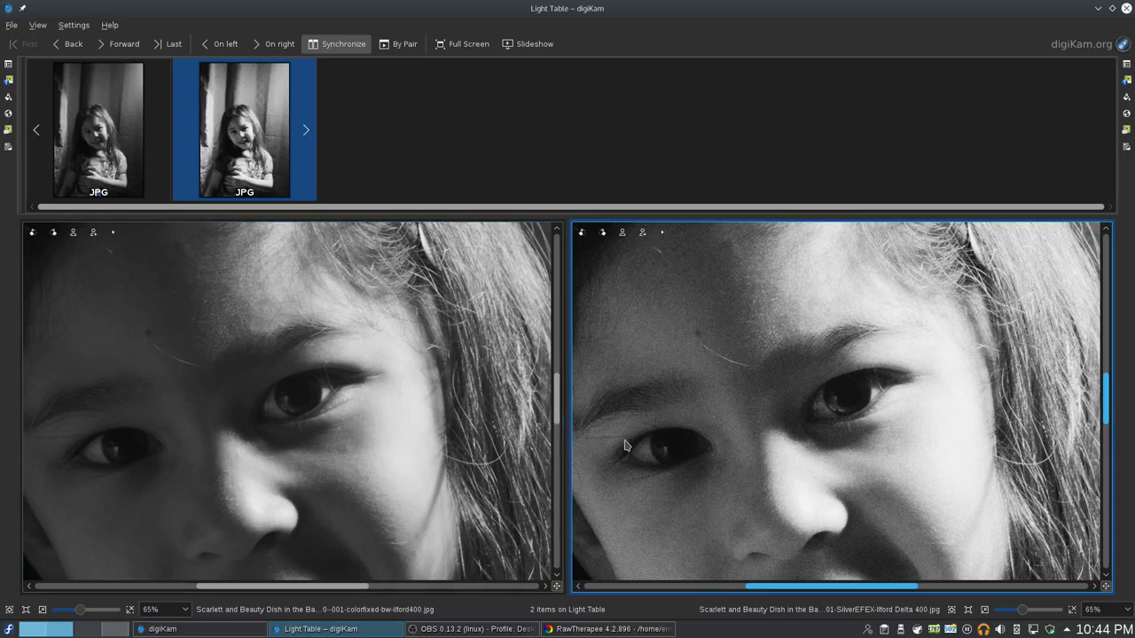
scroll(831, 508, "down", 3)
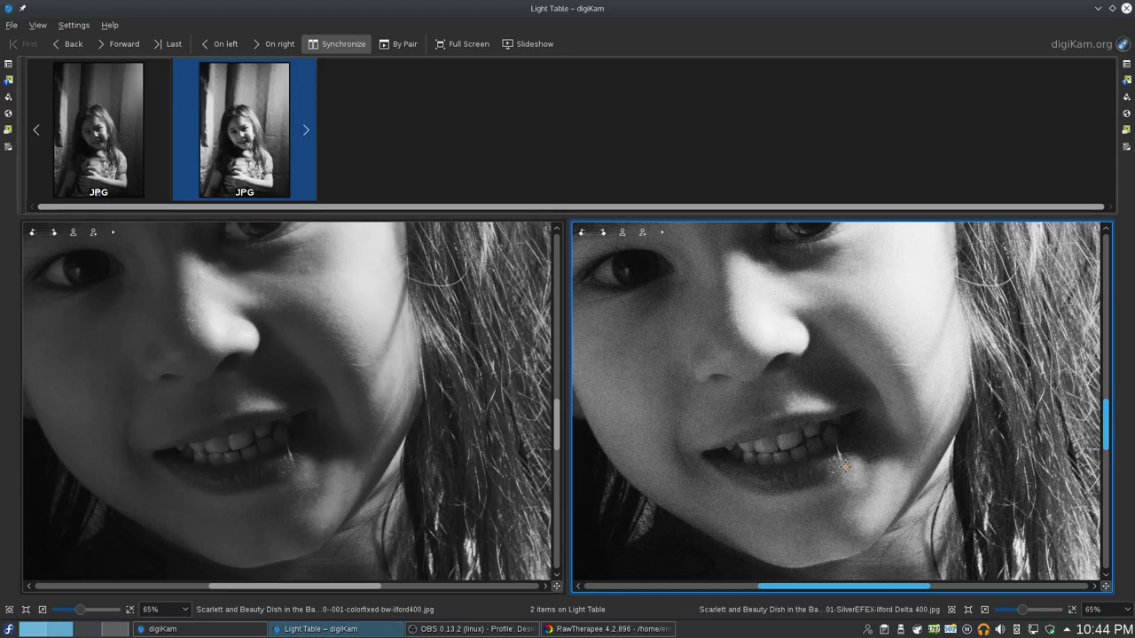
scroll(850, 499, "down", 8)
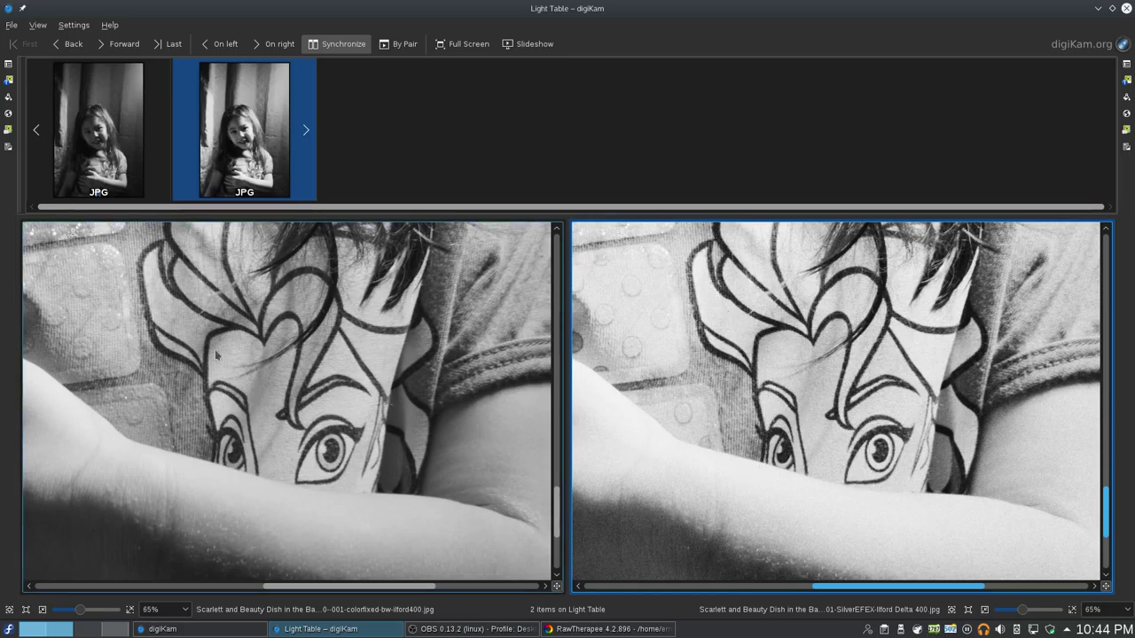
left_click_drag(461, 330, 509, 539)
left_click_drag(362, 502, 352, 479)
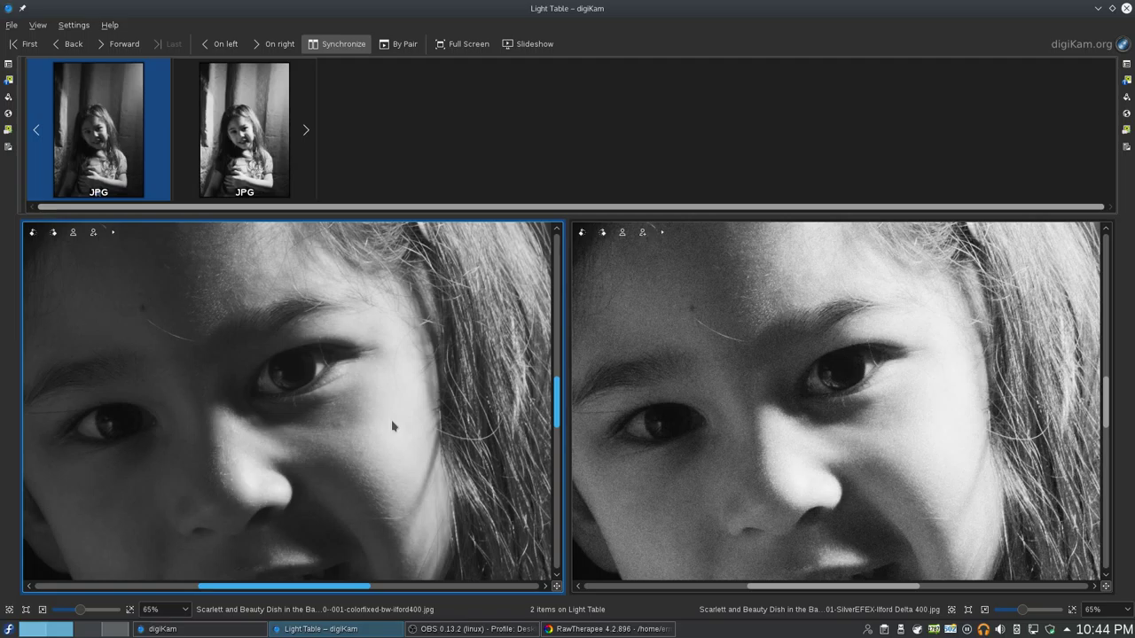
left_click(985, 611)
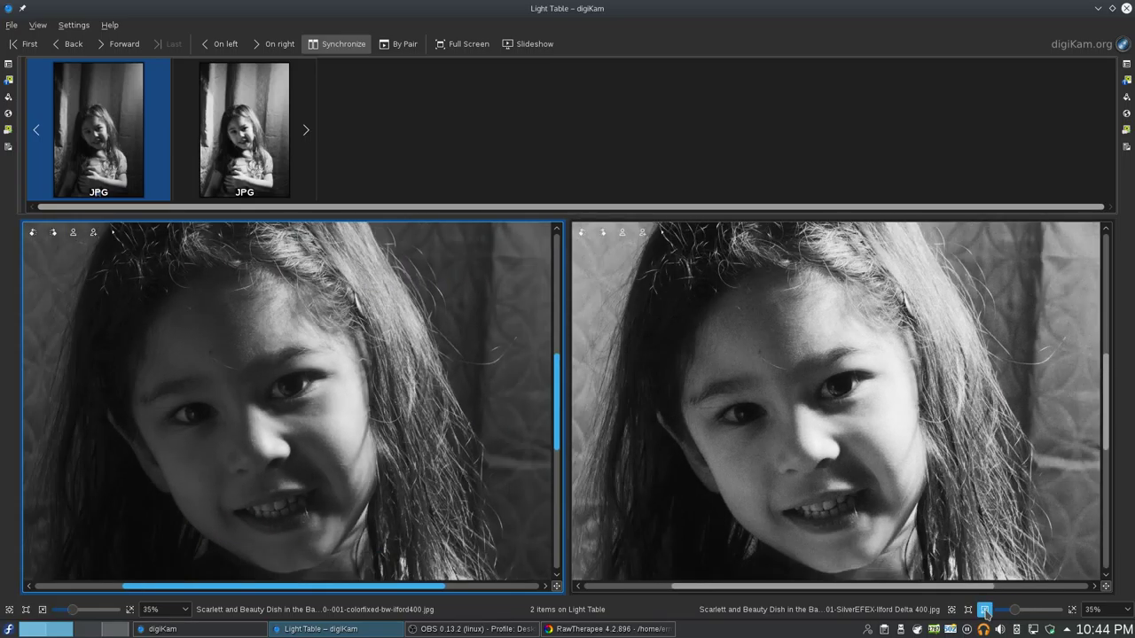
left_click(985, 610)
left_click(985, 611)
left_click(985, 611)
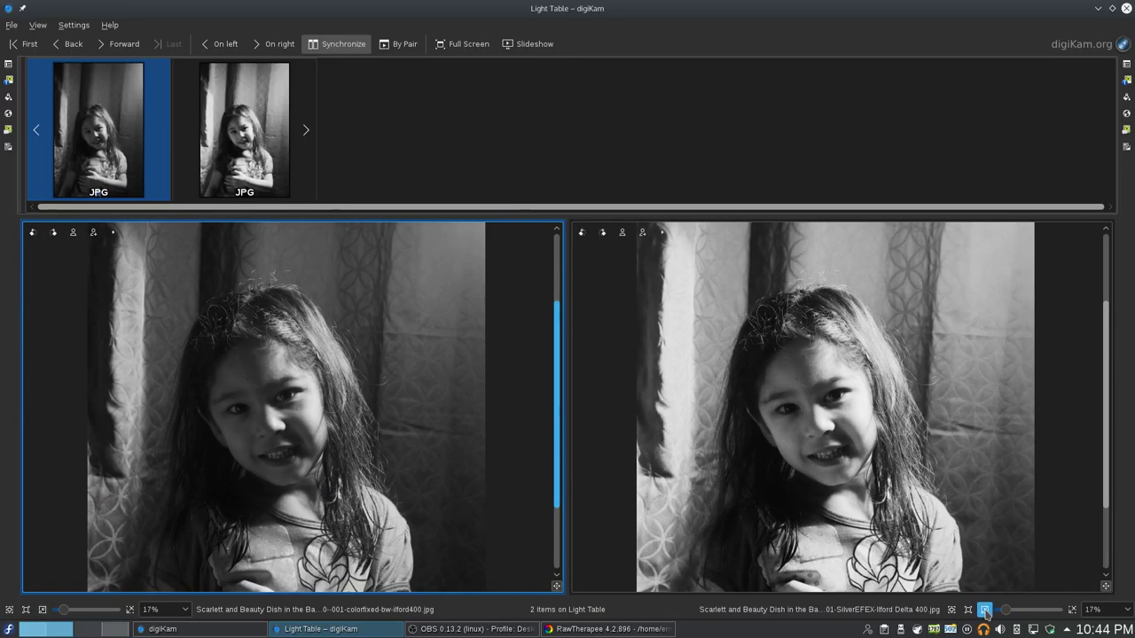
left_click(951, 610)
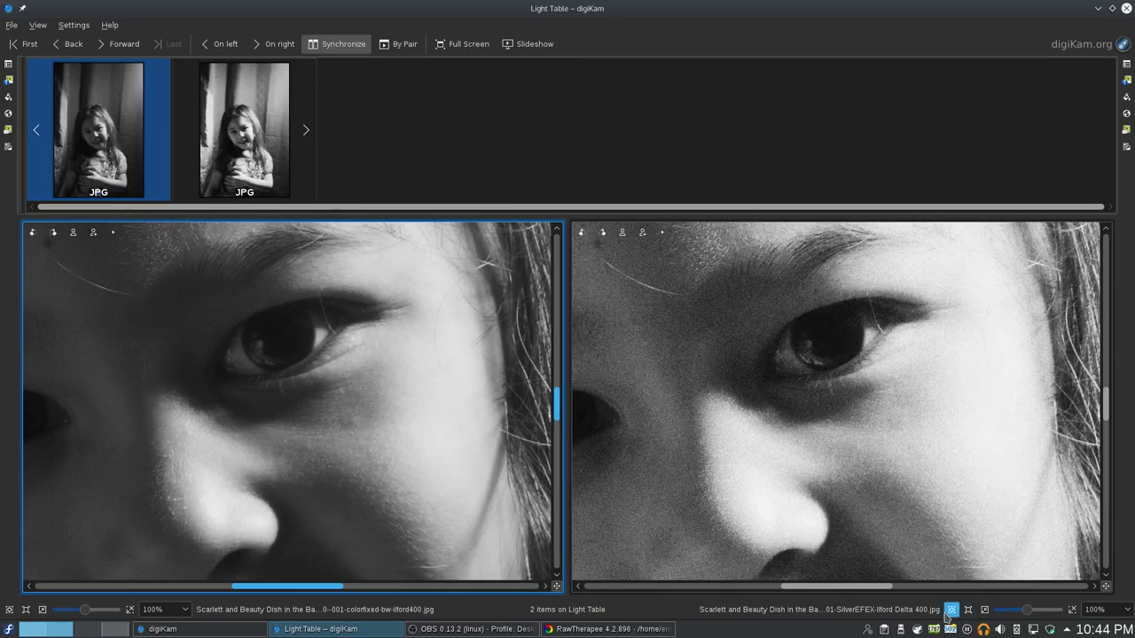
left_click(950, 611)
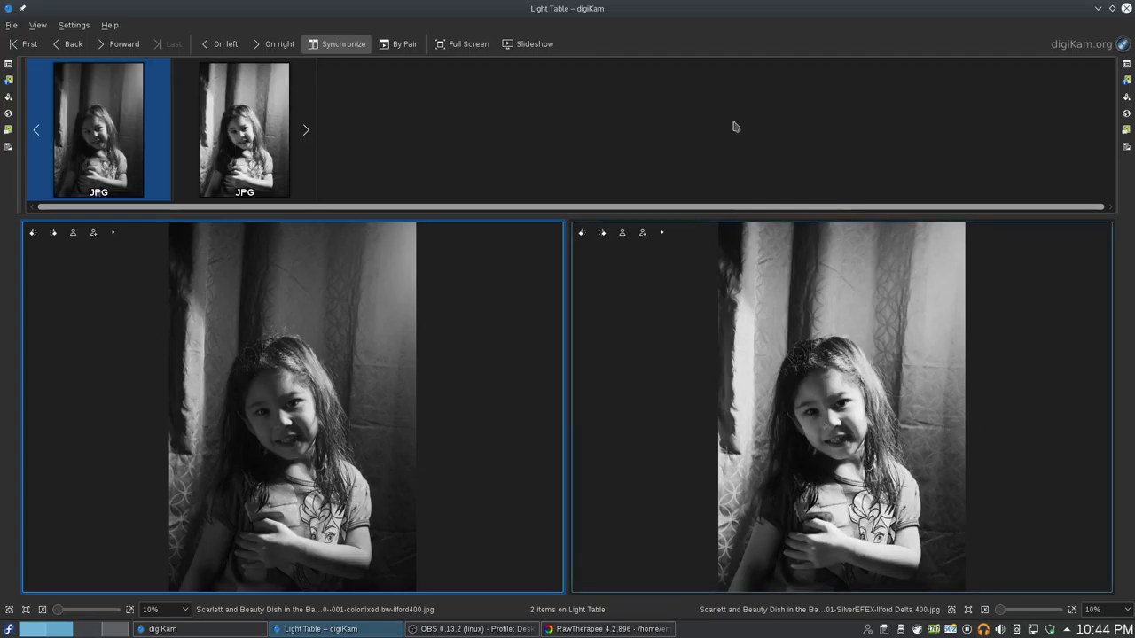
- Remove all items from the Light Table and close its window
left_click(11, 27)
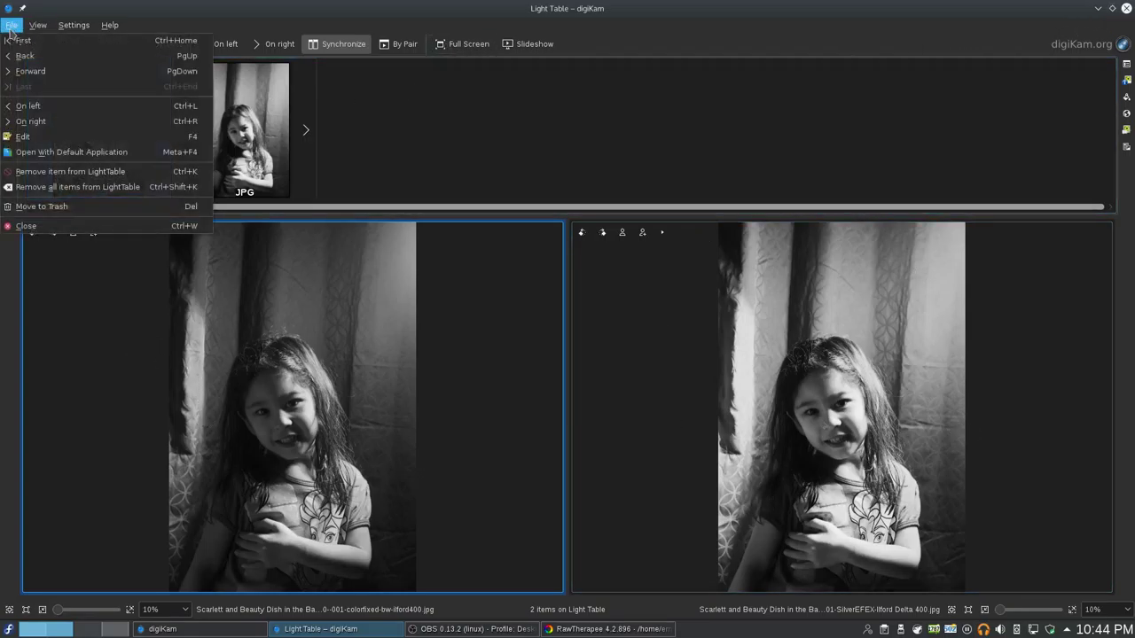
left_click(40, 186)
key("ctrl+w")
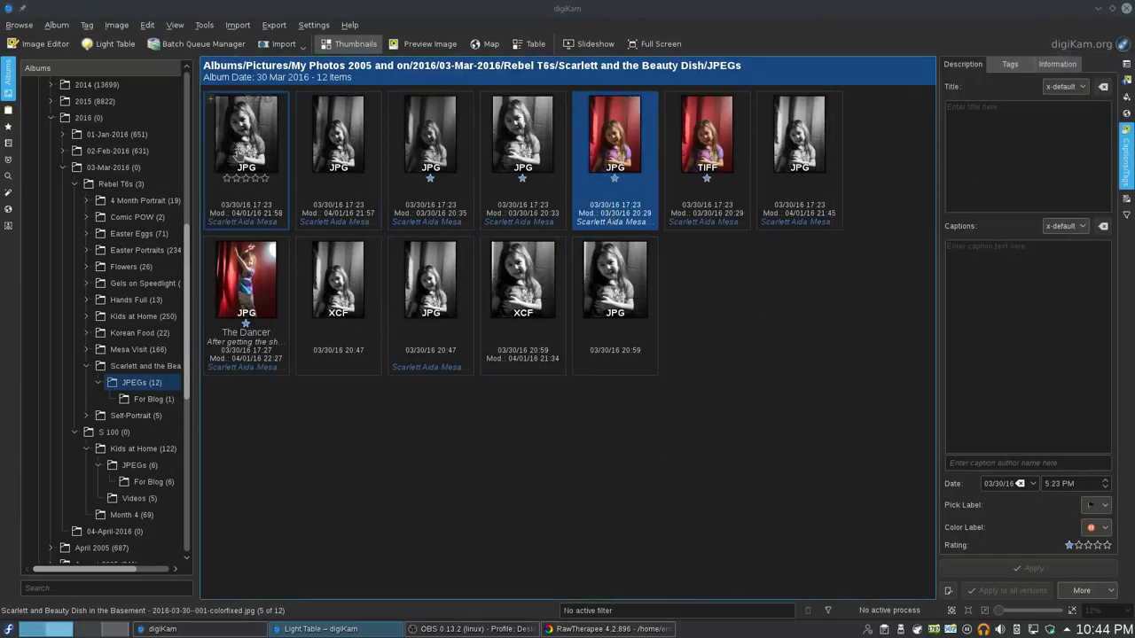
- Select seven black-and-white JPEG portraits in the album and send them to the Light Table
left_click(263, 205)
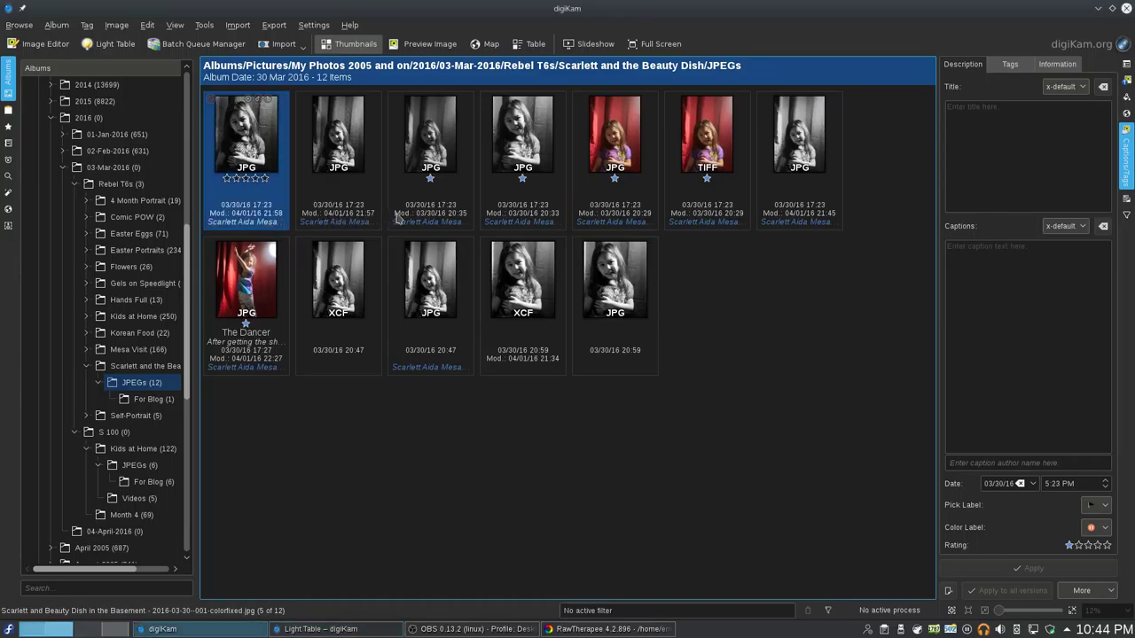
key("shift+Right")
key("shift+Right")
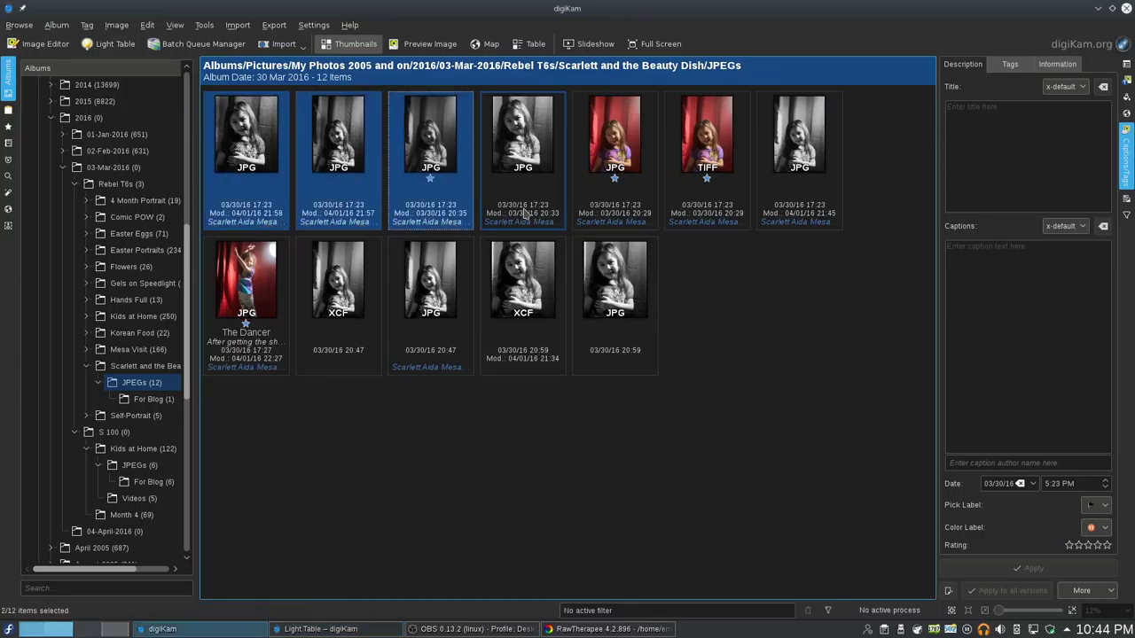
key("shift+Right")
left_click(825, 213, "ctrl")
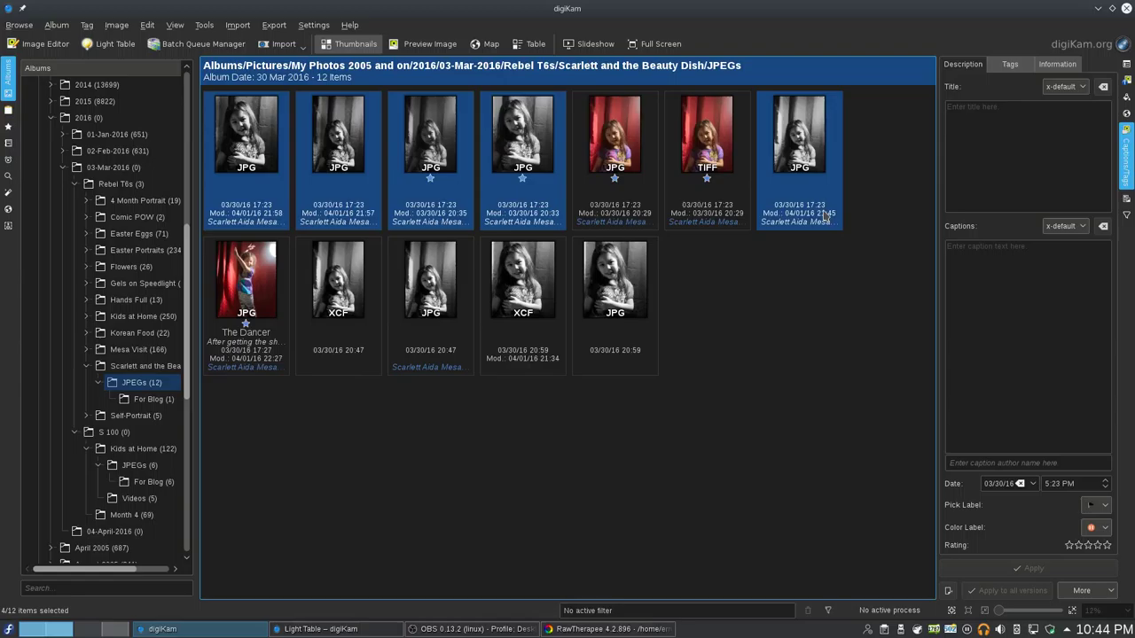
left_click(417, 362, "ctrl")
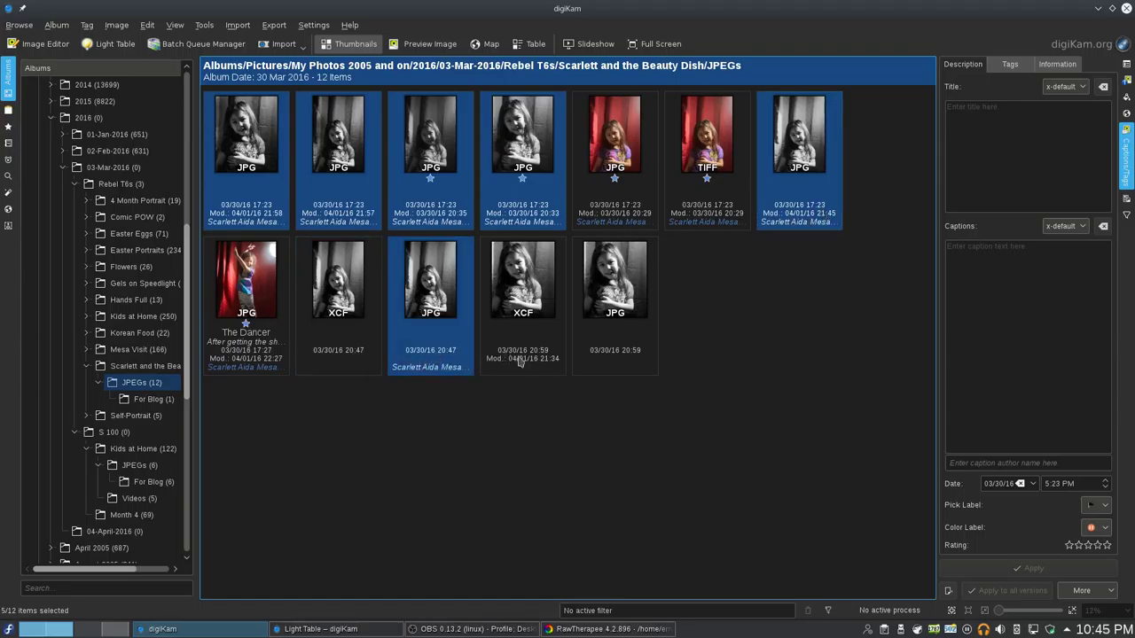
left_click(600, 363, "ctrl")
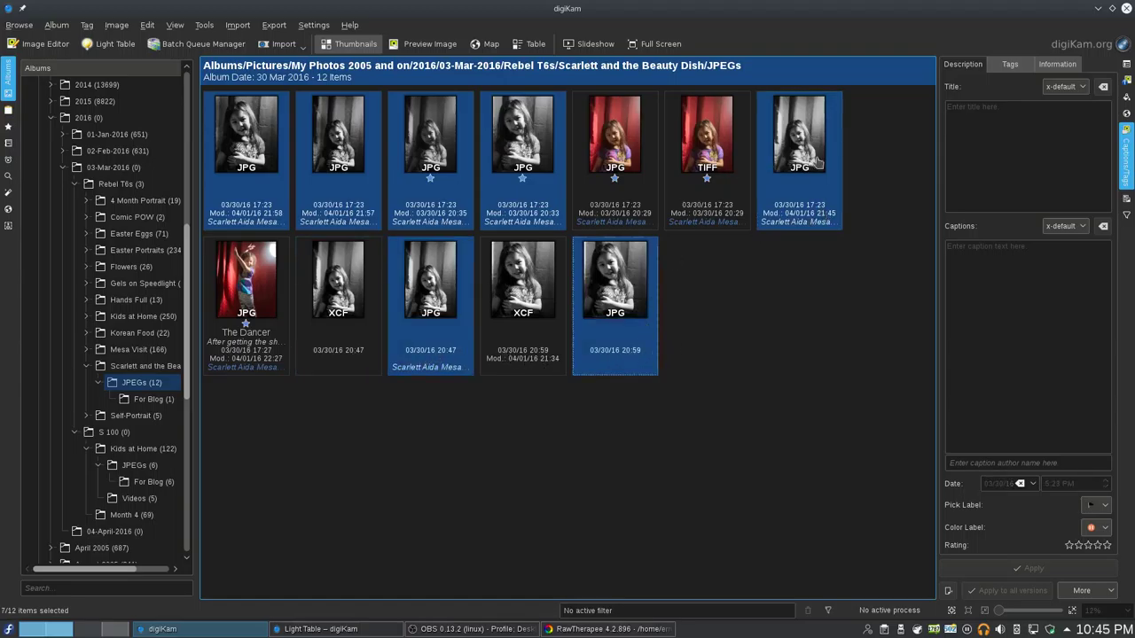
key("ctrl+l")
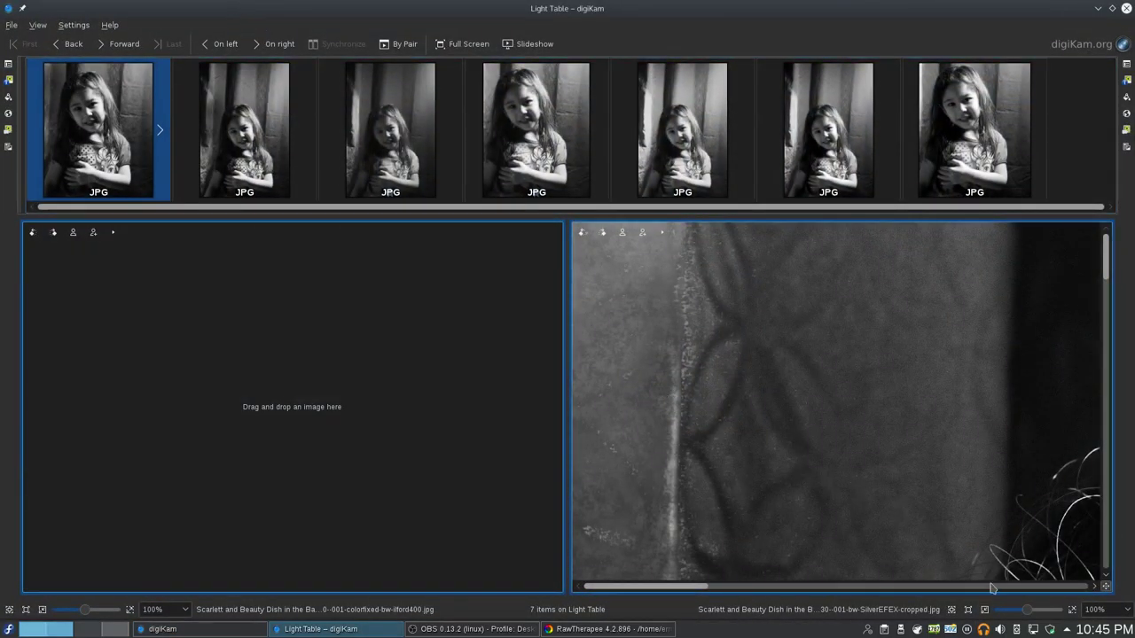
left_click(951, 610)
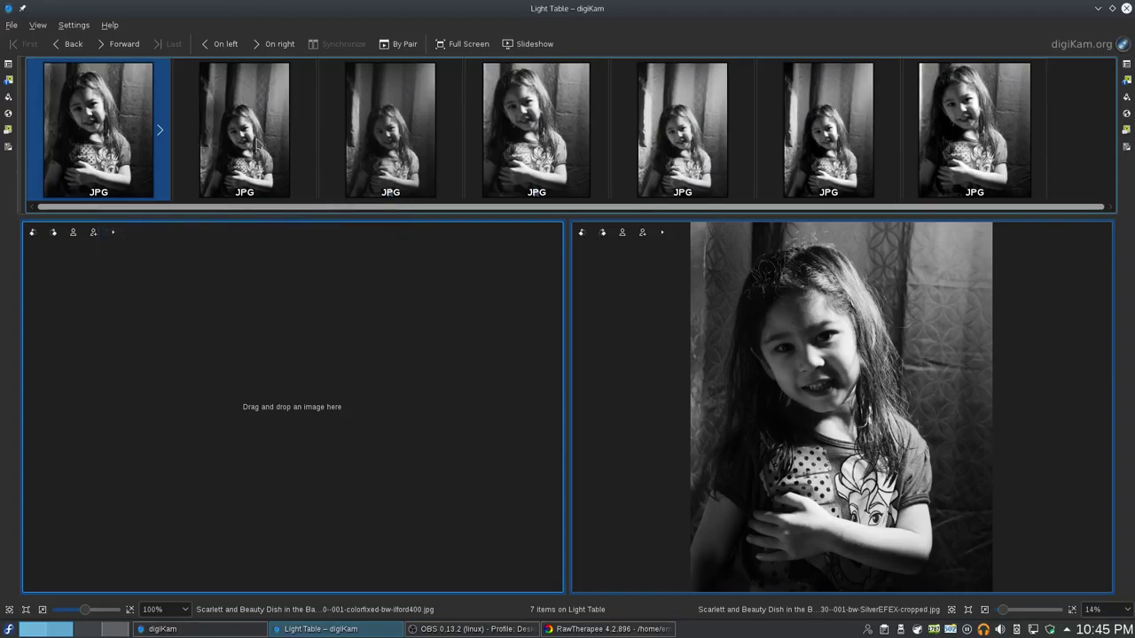
left_click(253, 144)
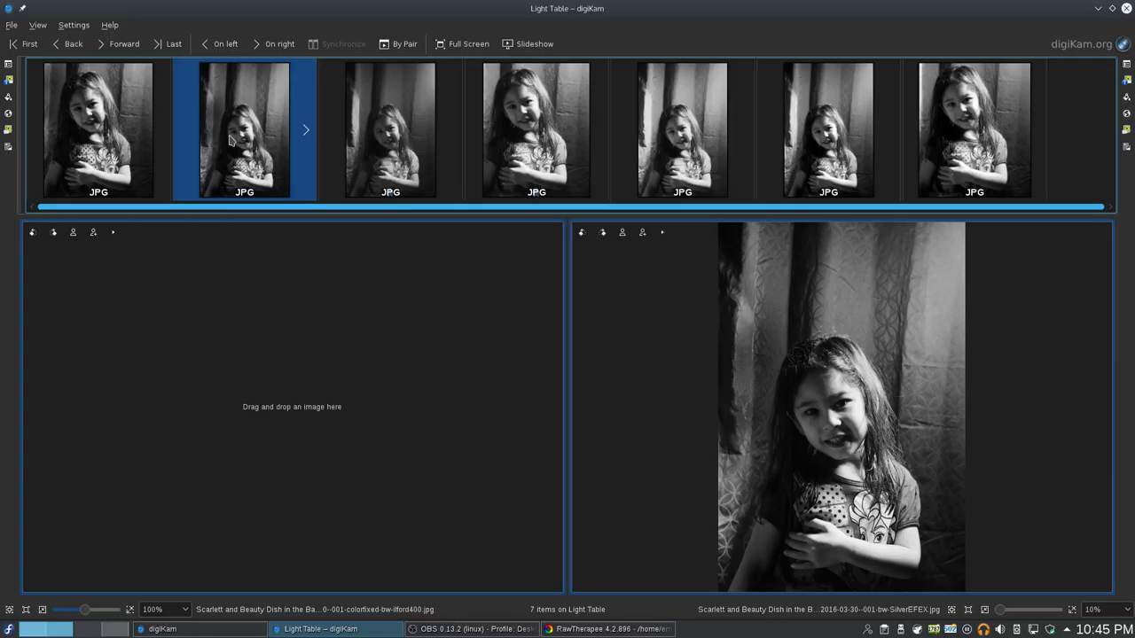
right_click(231, 139)
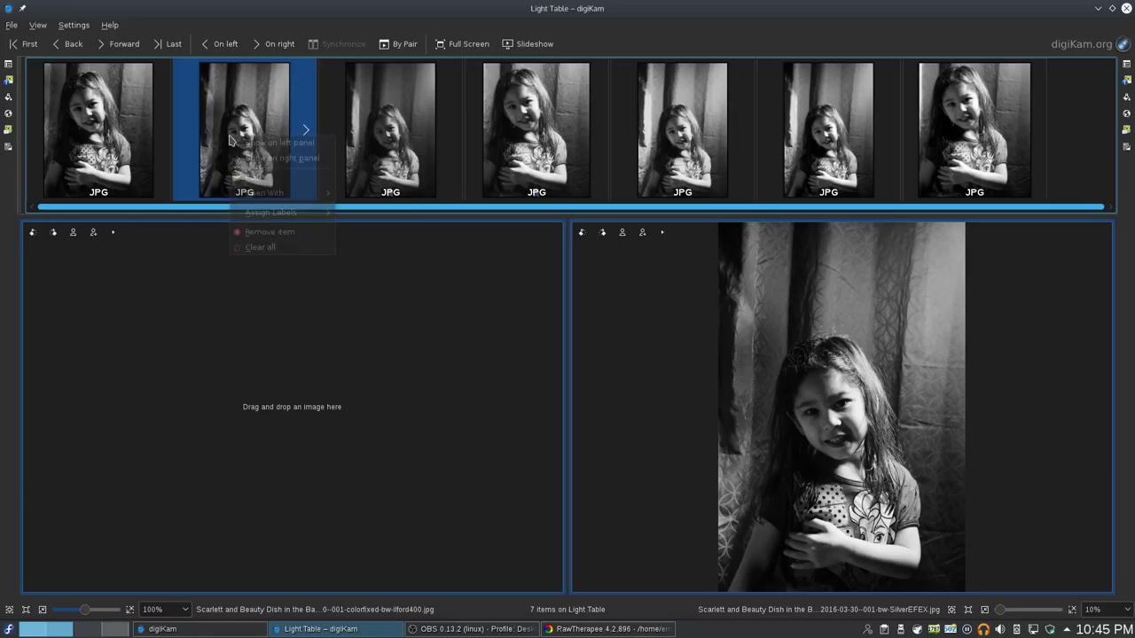
left_click(268, 232)
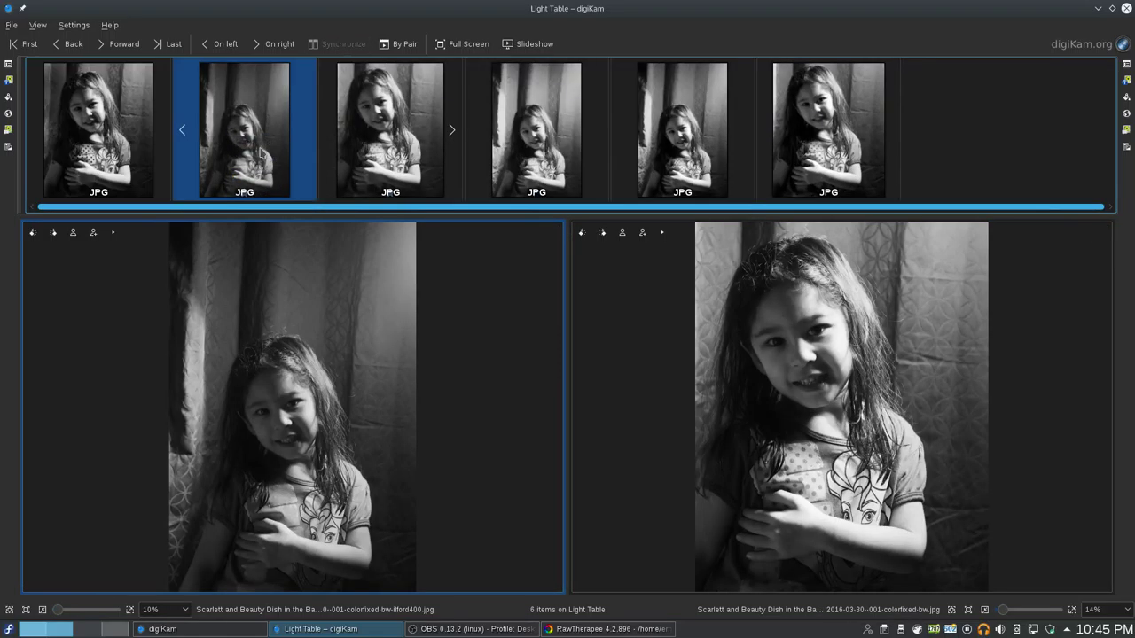
mouse_move(251, 120)
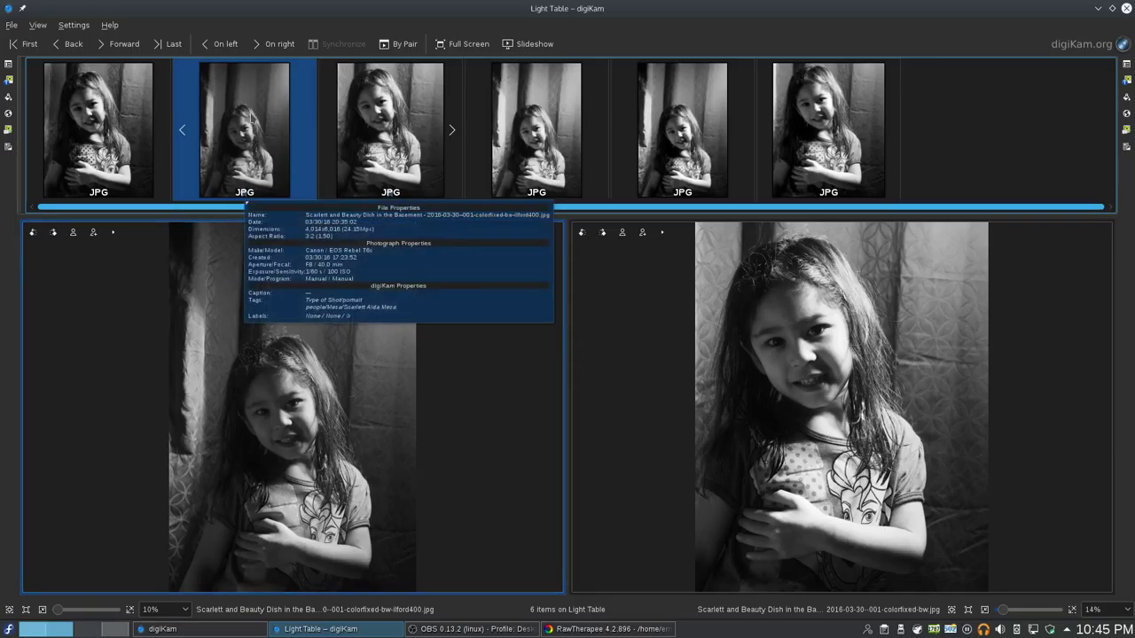
mouse_move(370, 118)
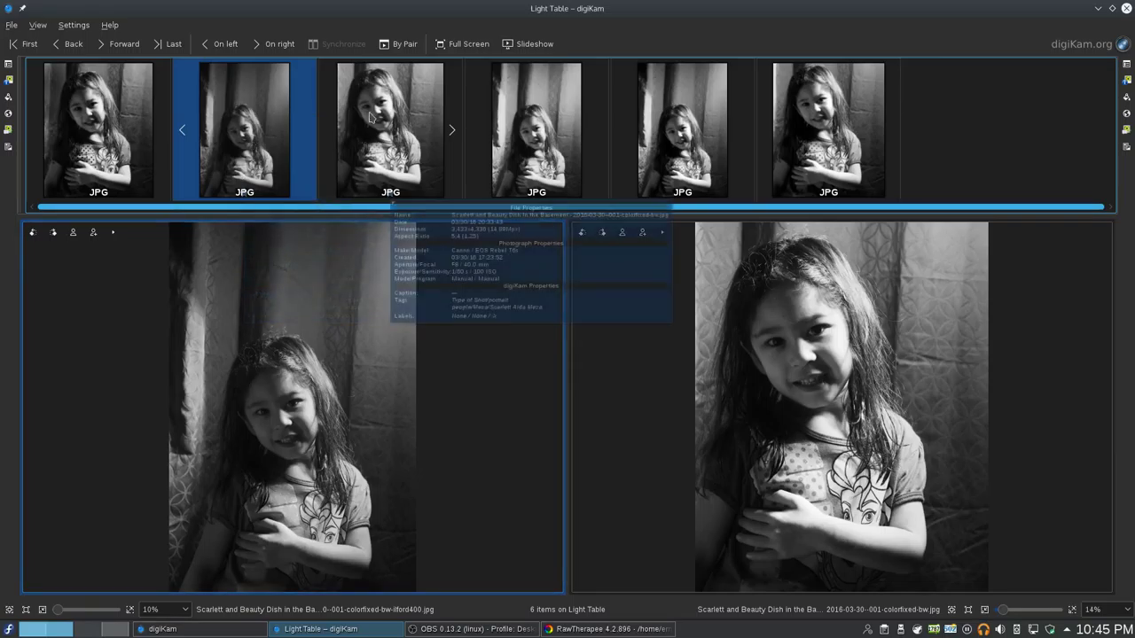
mouse_move(548, 129)
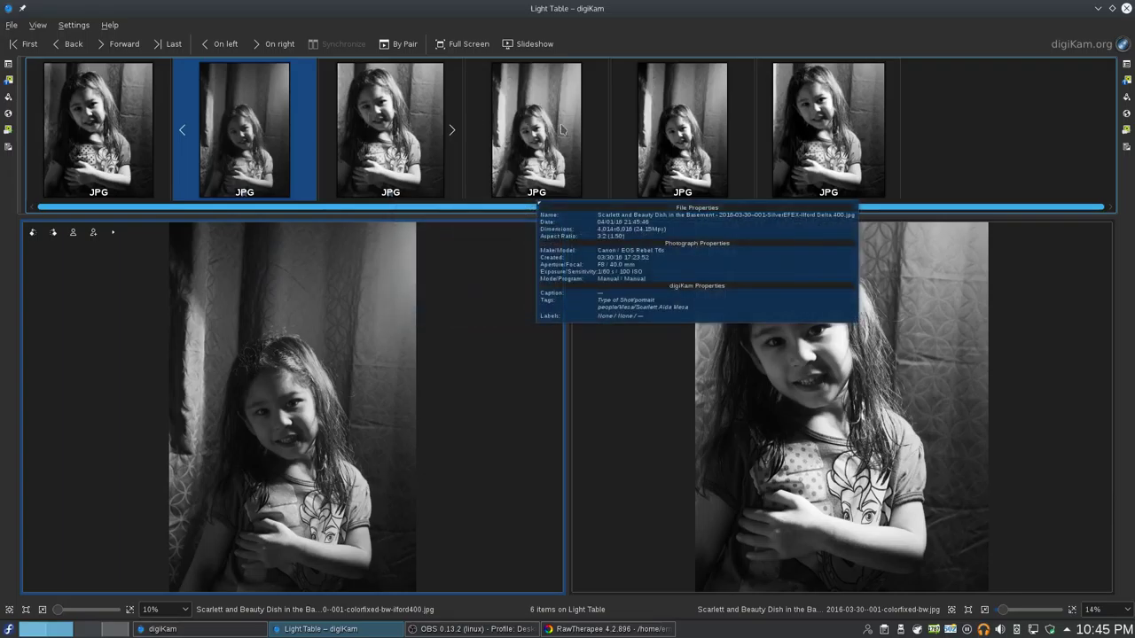
mouse_move(655, 142)
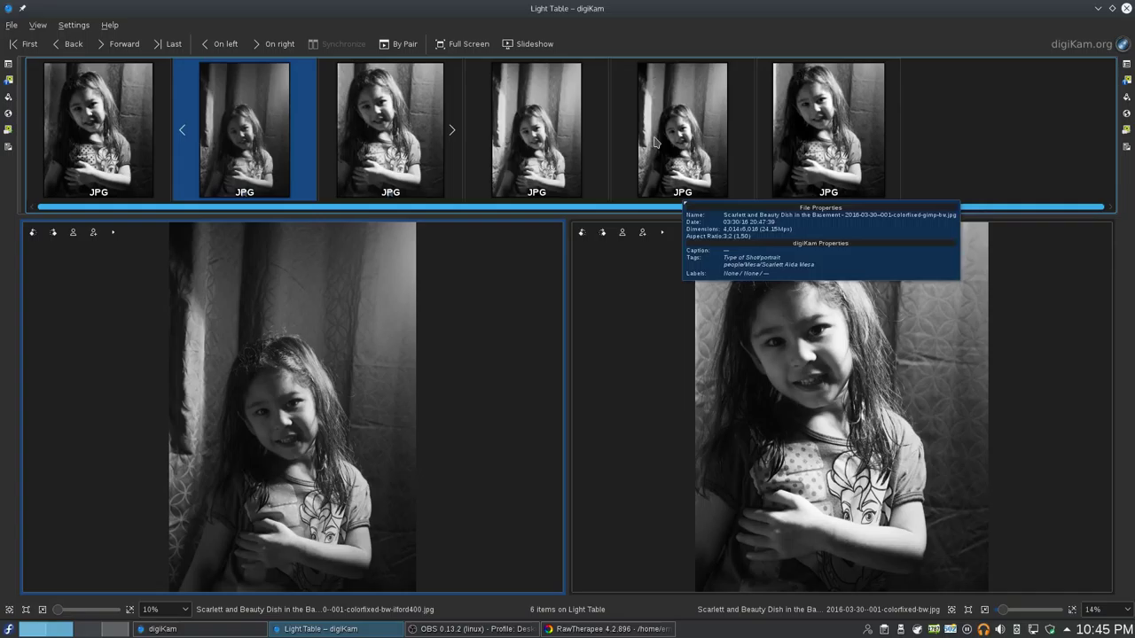
mouse_move(828, 142)
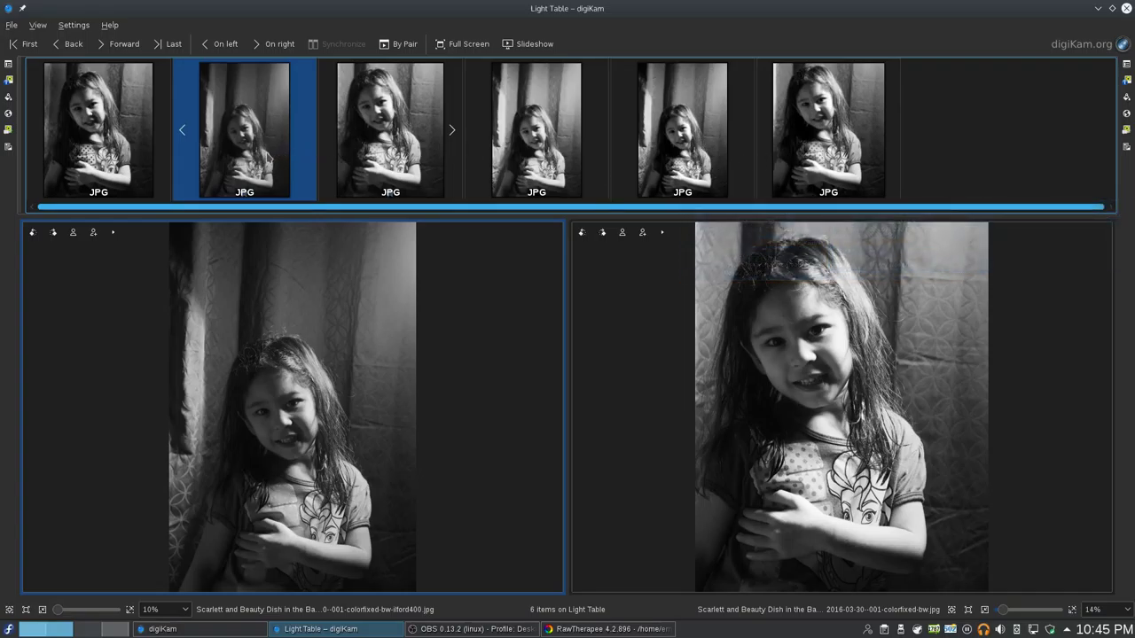
mouse_move(246, 200)
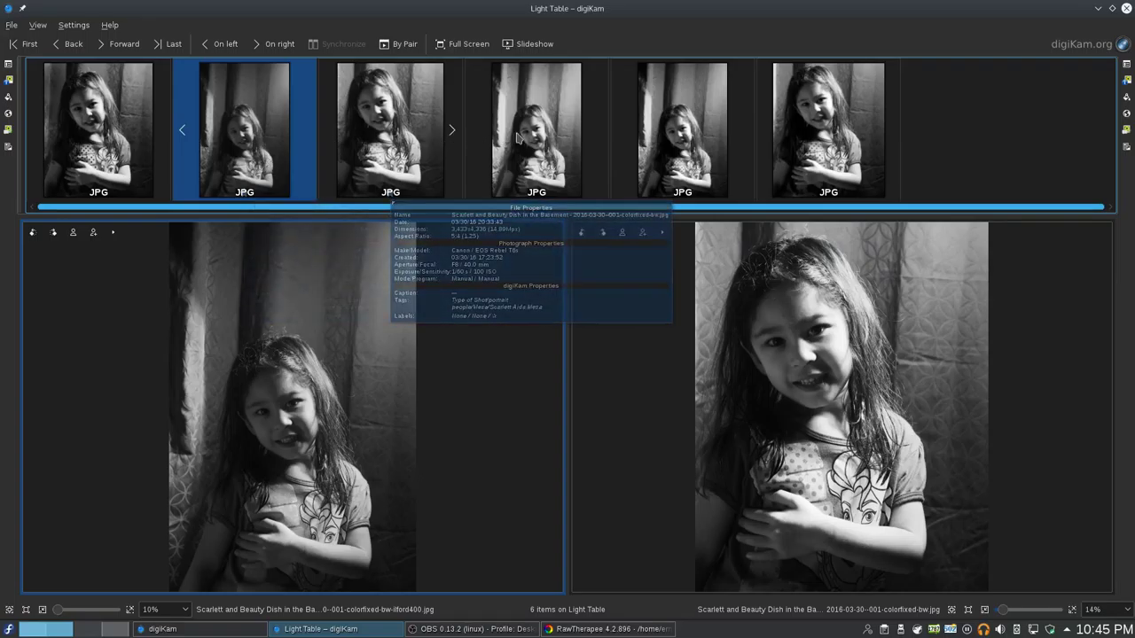
mouse_move(717, 135)
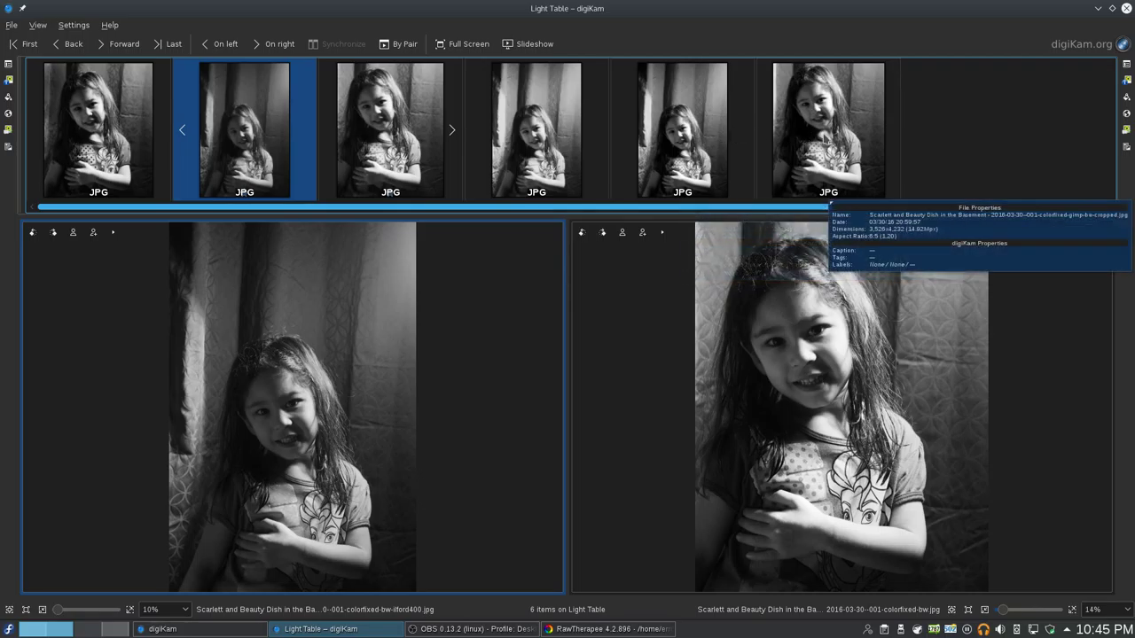
- Remove the colorfixed-gimp-bw portrait and show the SilverEFEX-cropped portrait on the right
left_click(674, 140)
right_click(666, 134)
left_click(705, 231)
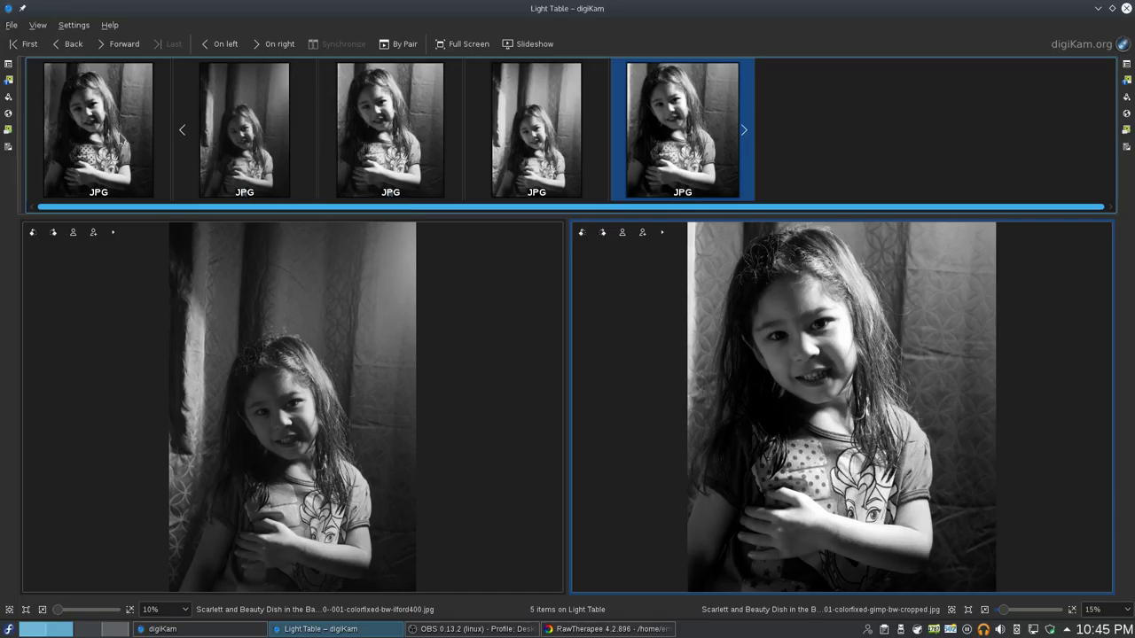
left_click(80, 147)
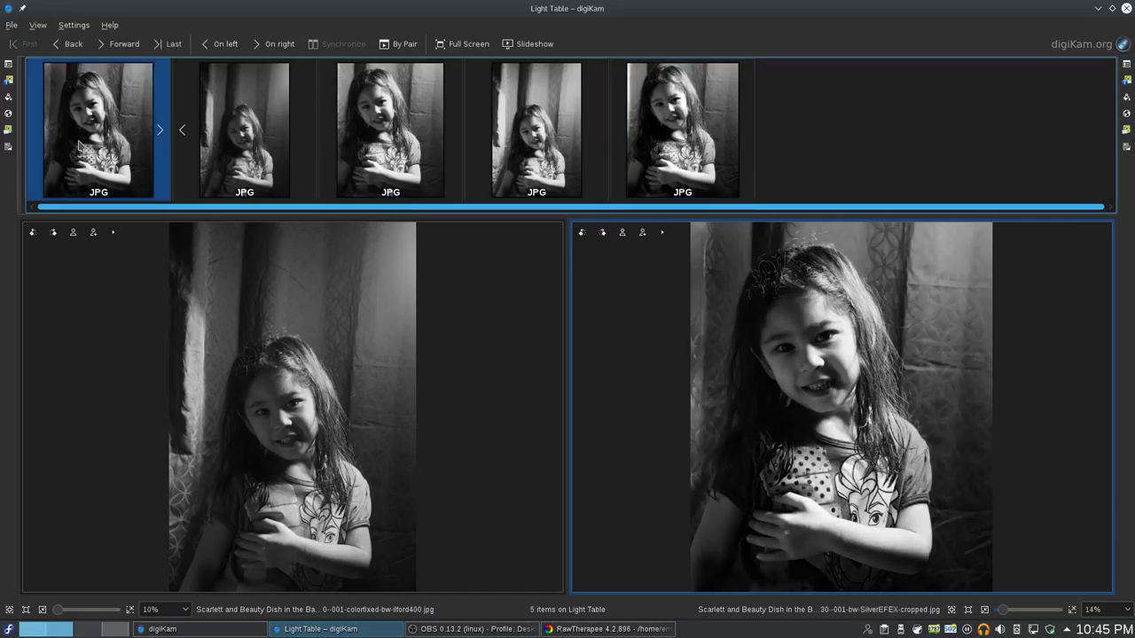
mouse_move(69, 118)
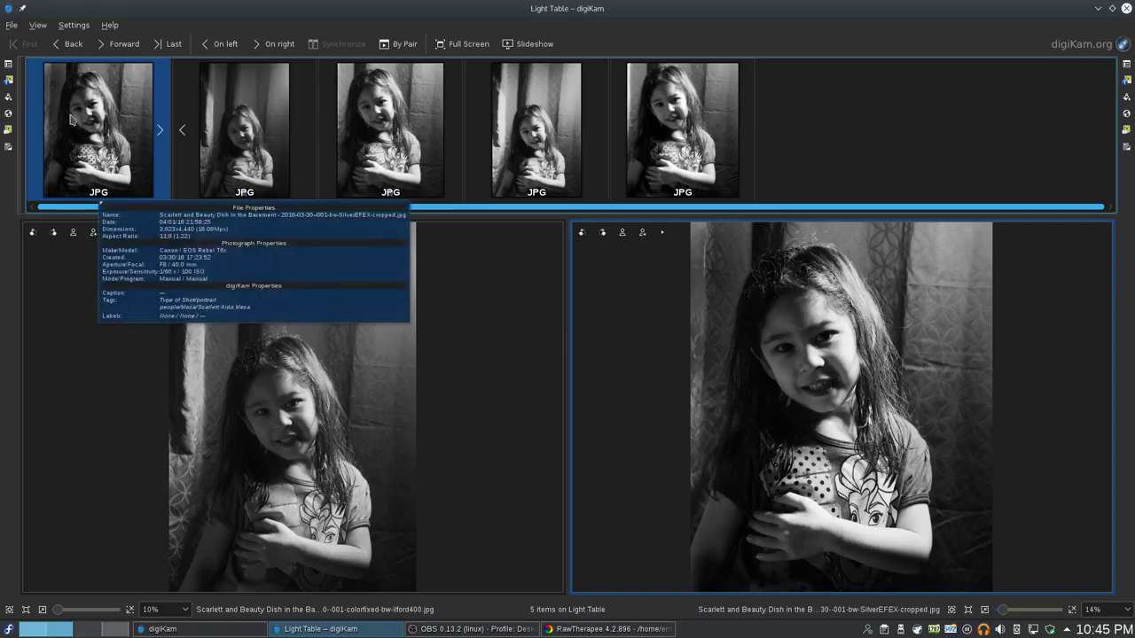
- Load the SilverEFEX-cropped portrait on the left too, then zoom both synchronized previews in close and pan
left_click(218, 43)
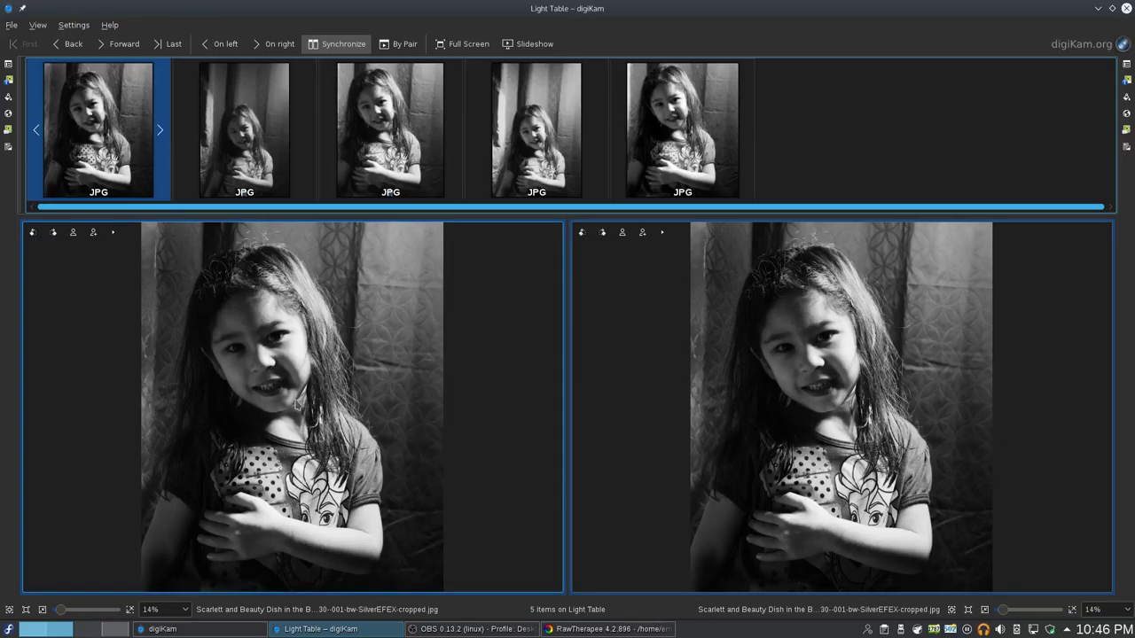
mouse_move(79, 120)
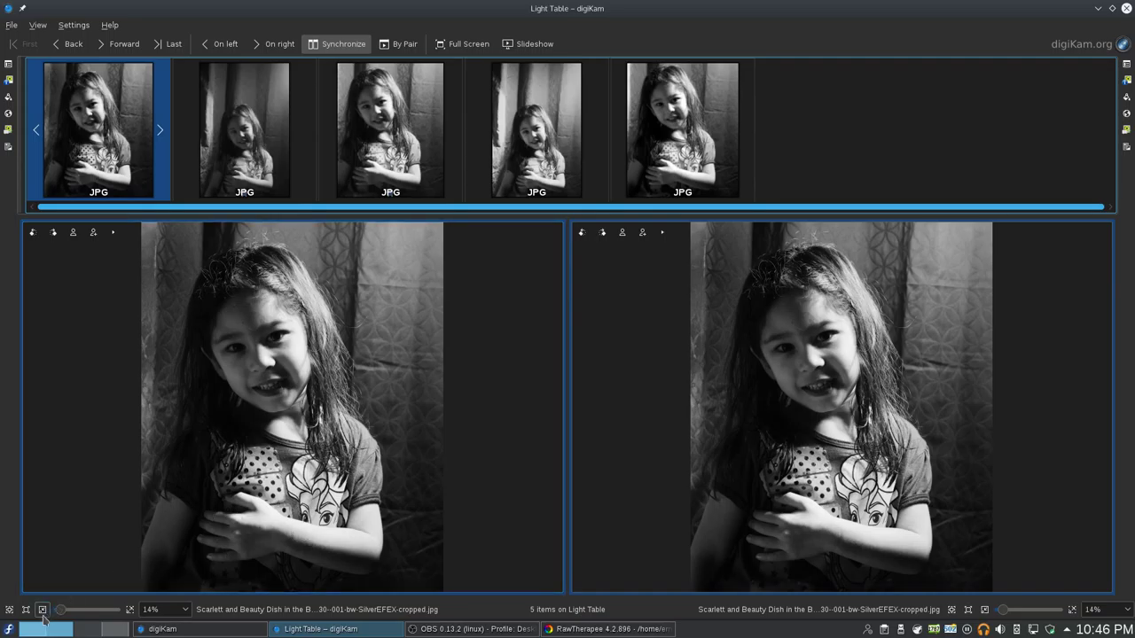
left_click_drag(60, 610, 86, 612)
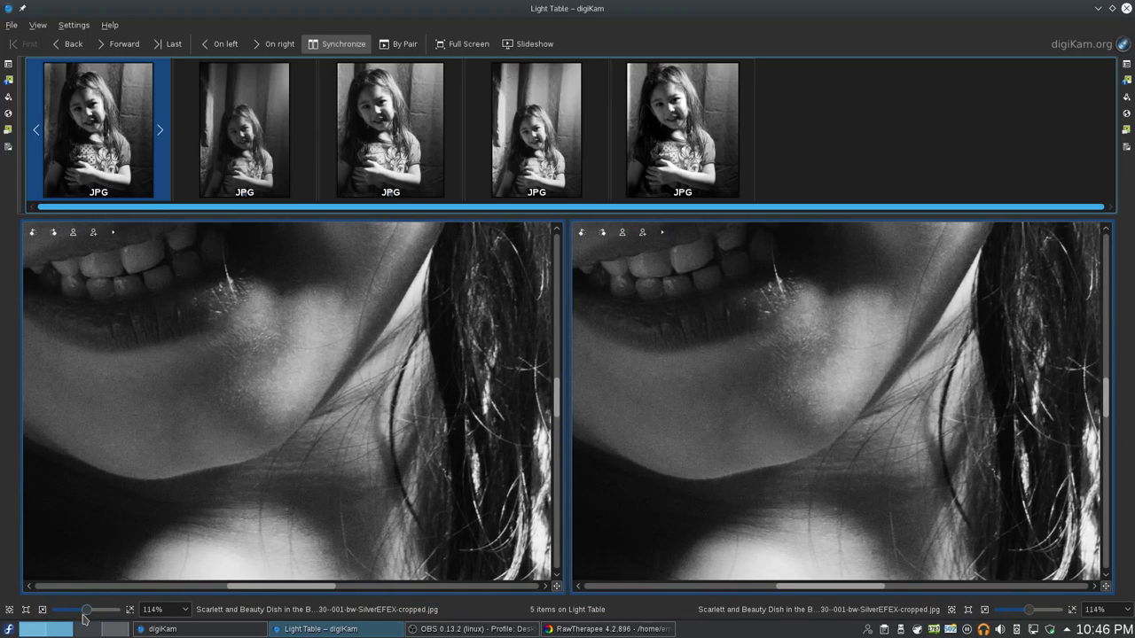
scroll(170, 370, "up", 2)
scroll(243, 464, "down", 5)
scroll(276, 422, "down", 5)
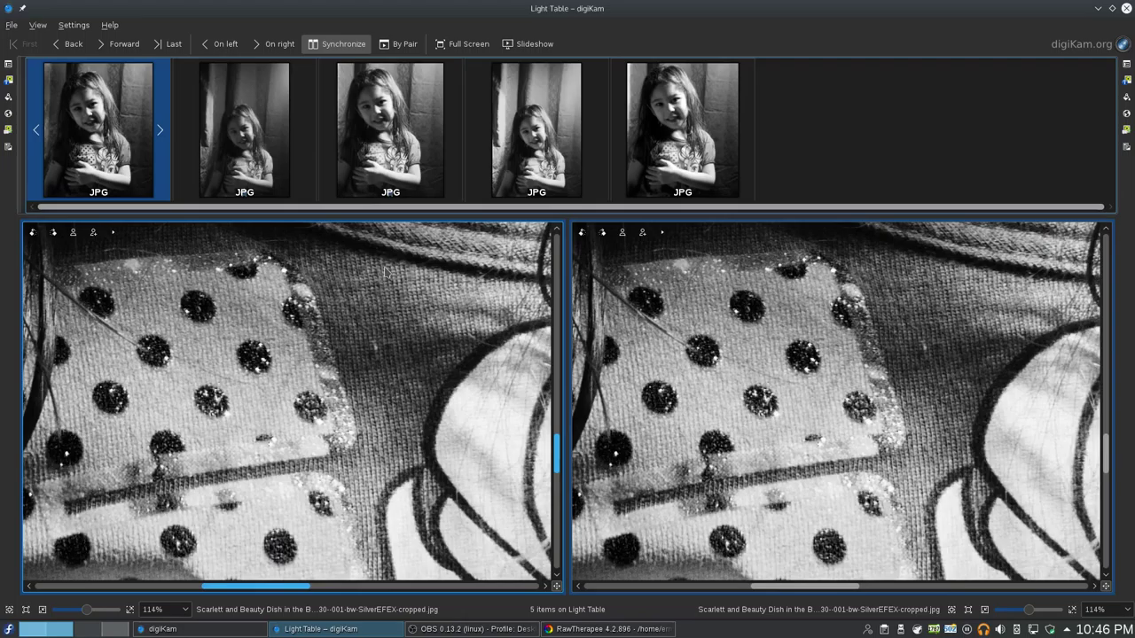
scroll(248, 443, "right", 3)
scroll(232, 462, "down", 3)
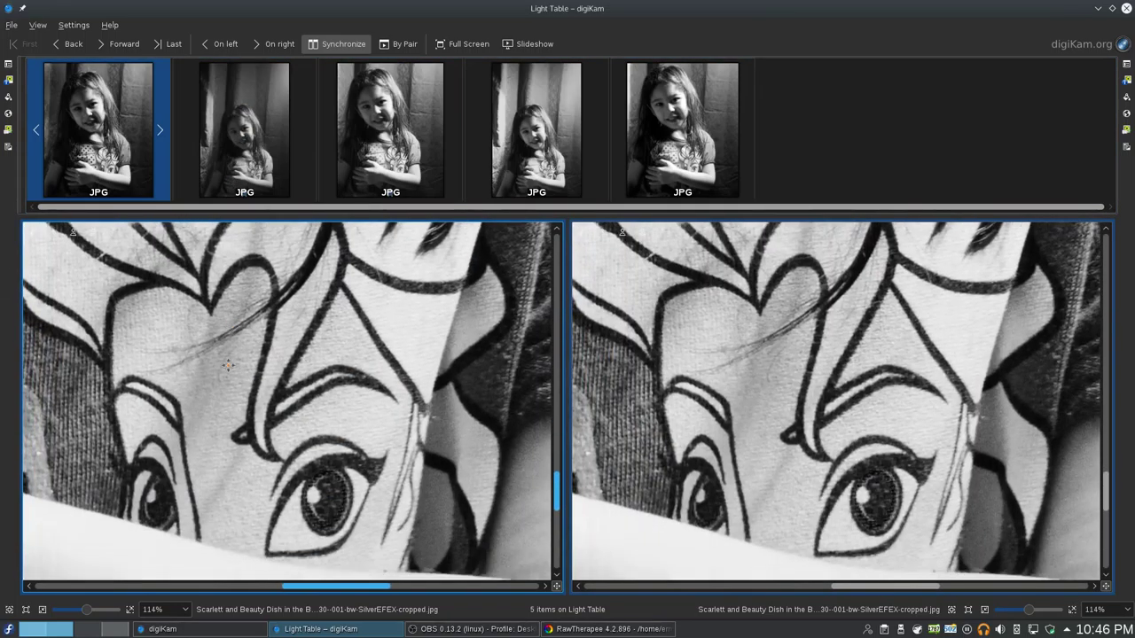
- Briefly preview the ilford400 portrait, then reload the SilverEFEX-cropped portrait in both panels
left_click(245, 107)
left_click(61, 106)
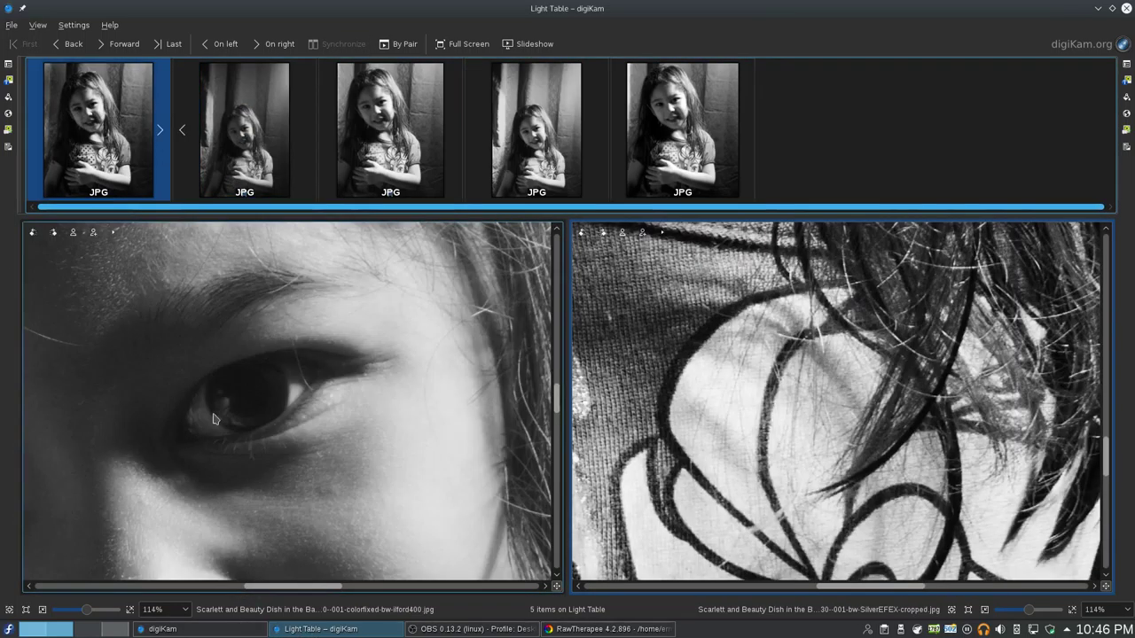
left_click(217, 44)
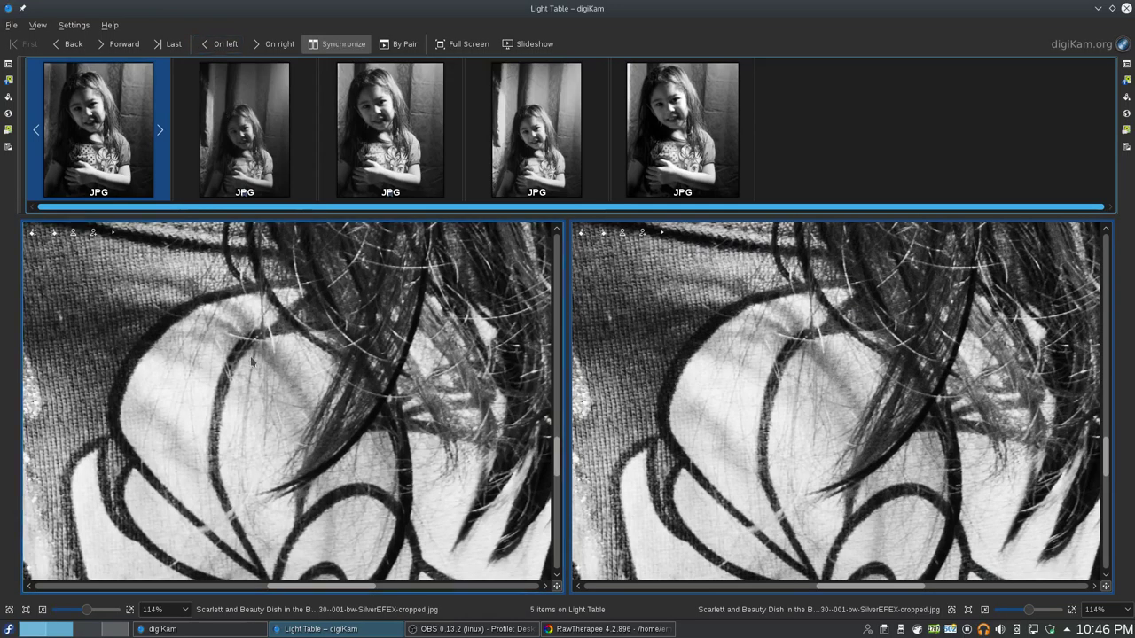
scroll(432, 539, "up", 10)
scroll(431, 539, "up", 6)
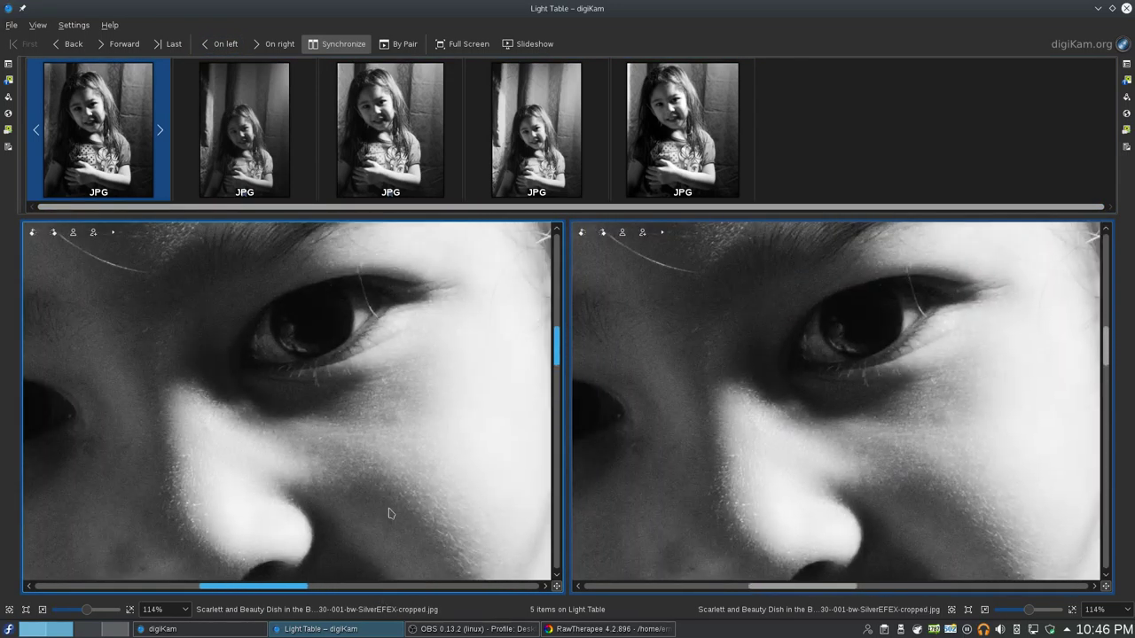
- Zoom both previews out until the whole pictures fit, then back in to 14%
left_click(42, 610)
left_click(42, 610)
left_click(41, 610)
left_click(42, 610)
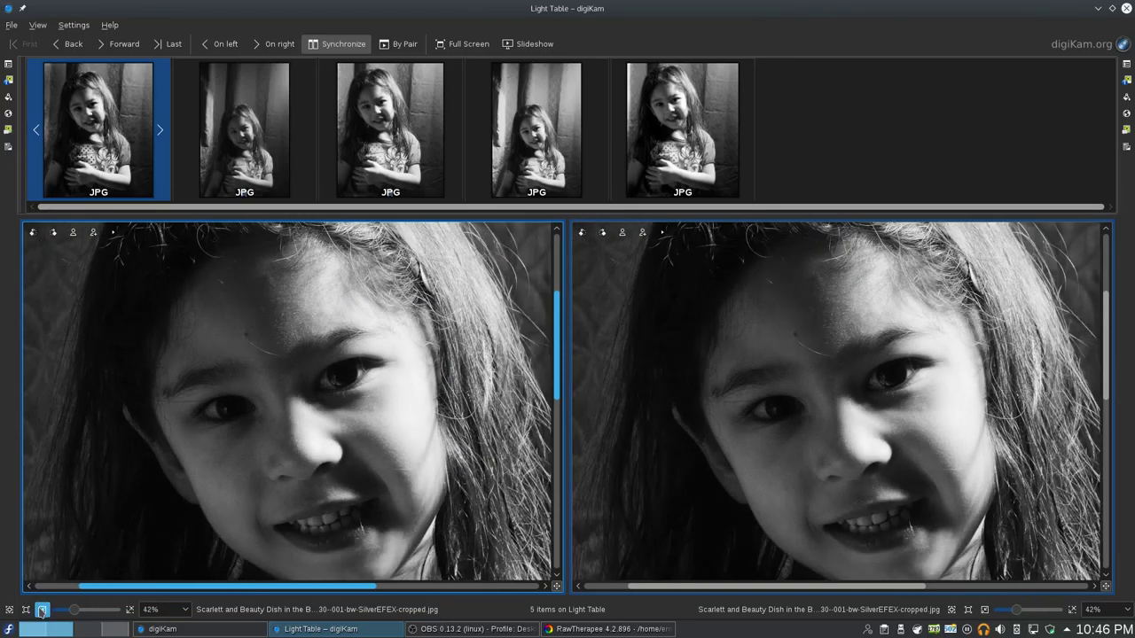
left_click(42, 610)
left_click(41, 610)
left_click(41, 610)
left_click(41, 610)
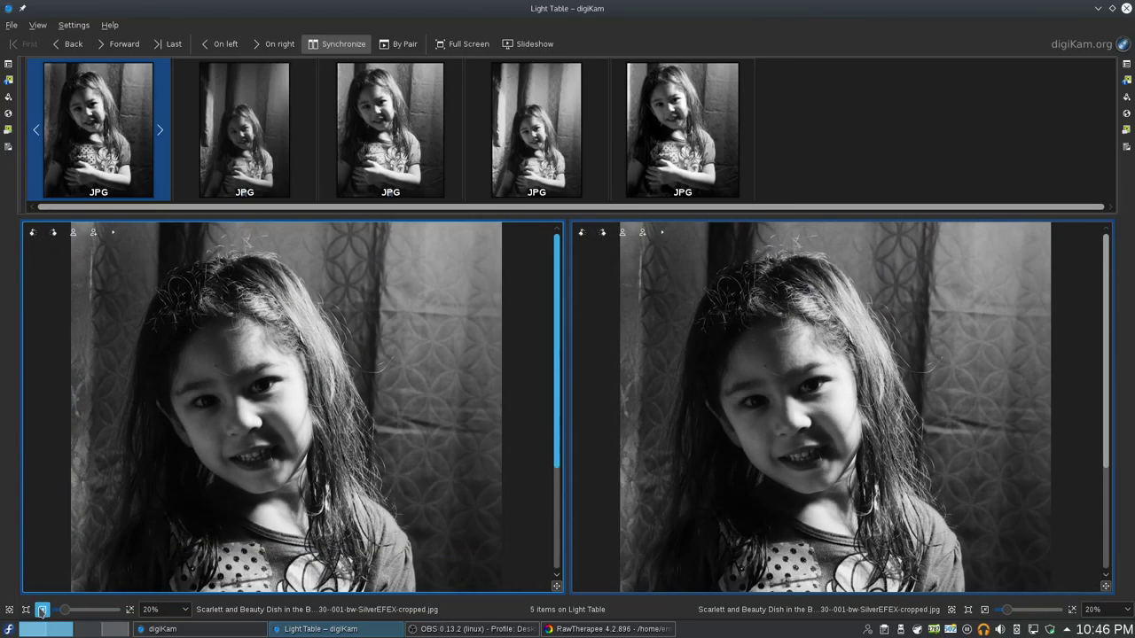
left_click(41, 609)
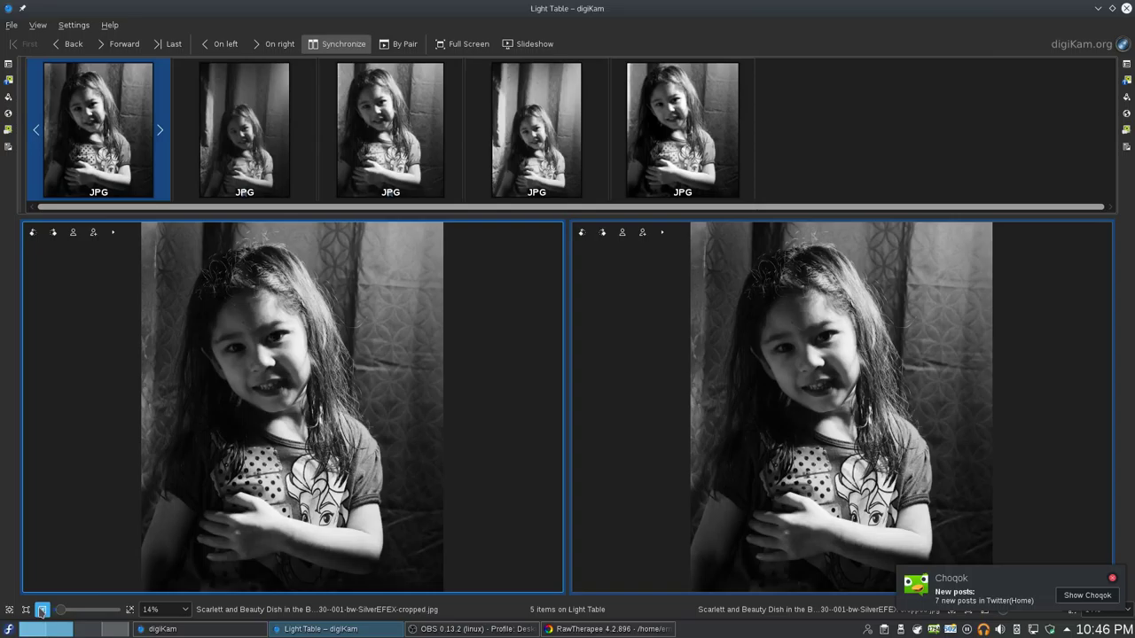
left_click(42, 610)
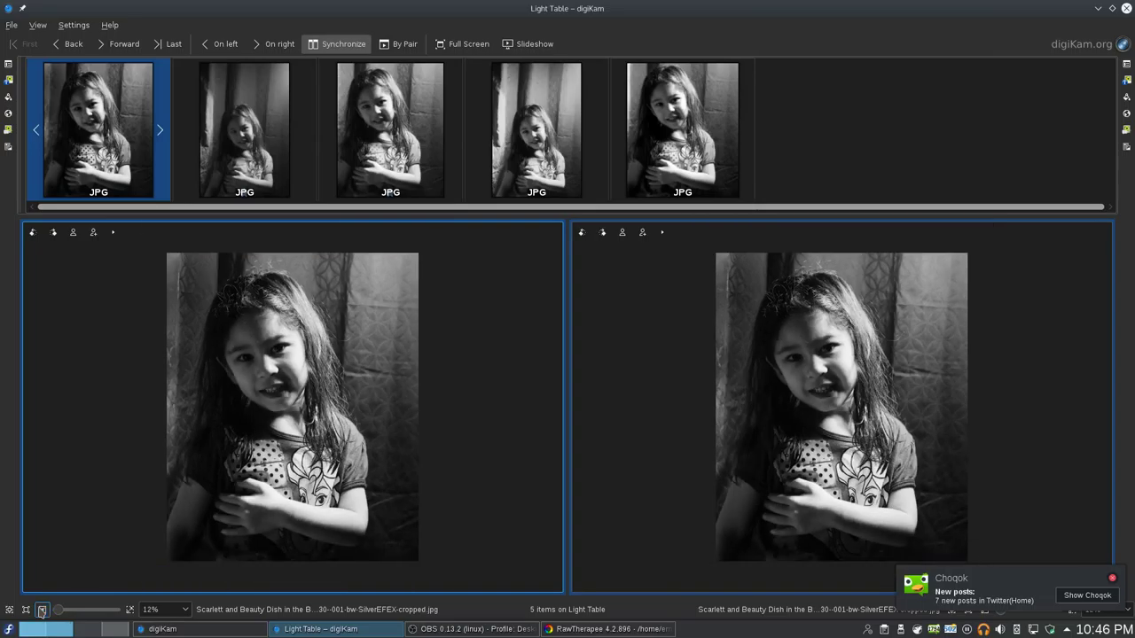
left_click(129, 610)
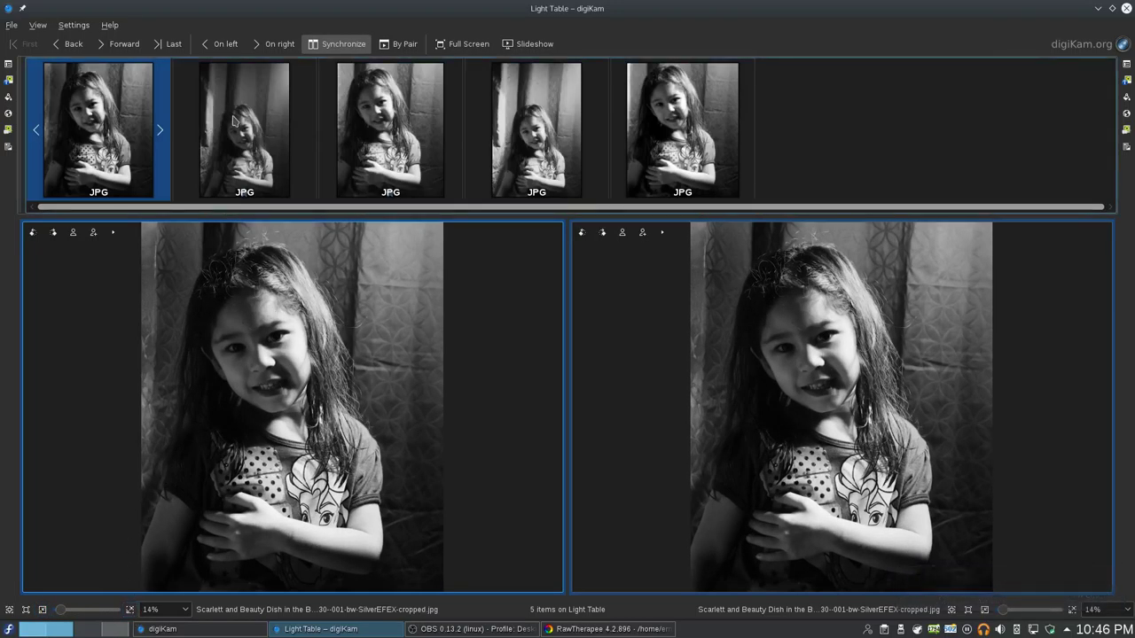
- Show the colorfixed-bw-ilford400 conversion on the right and bring up its context menu
mouse_move(233, 119)
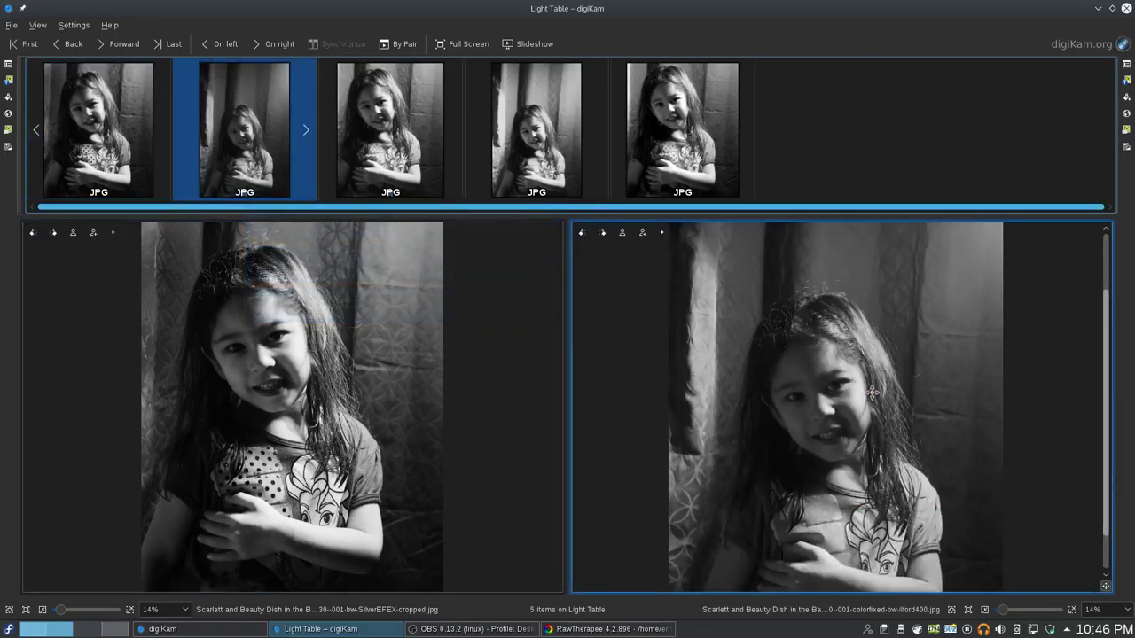
scroll(873, 391, "down", 2)
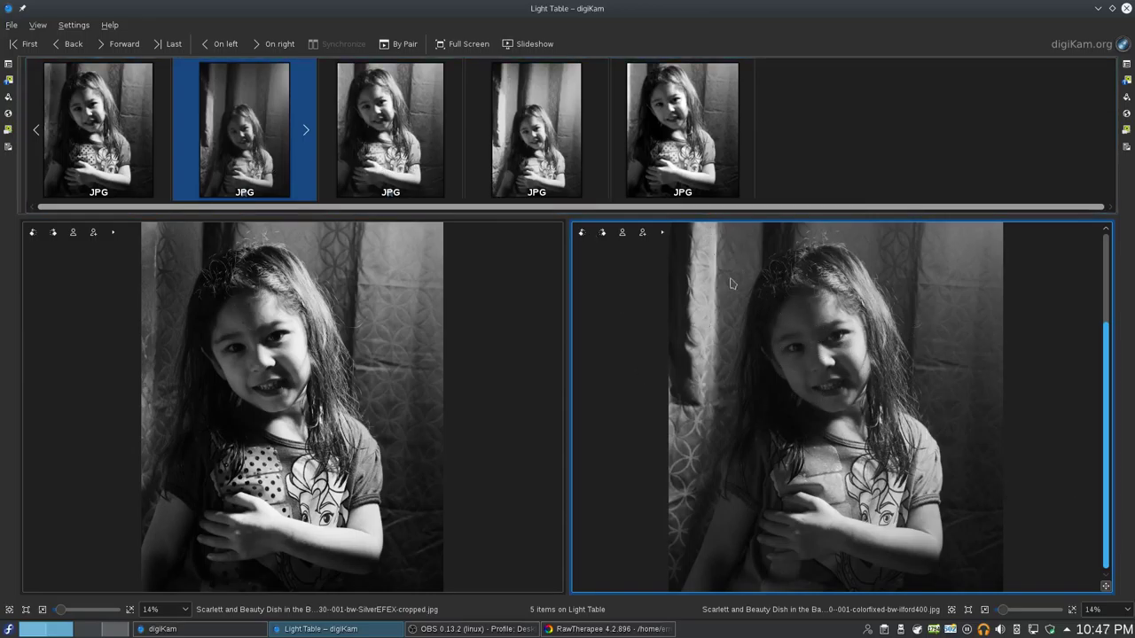
mouse_move(237, 135)
right_click(238, 133)
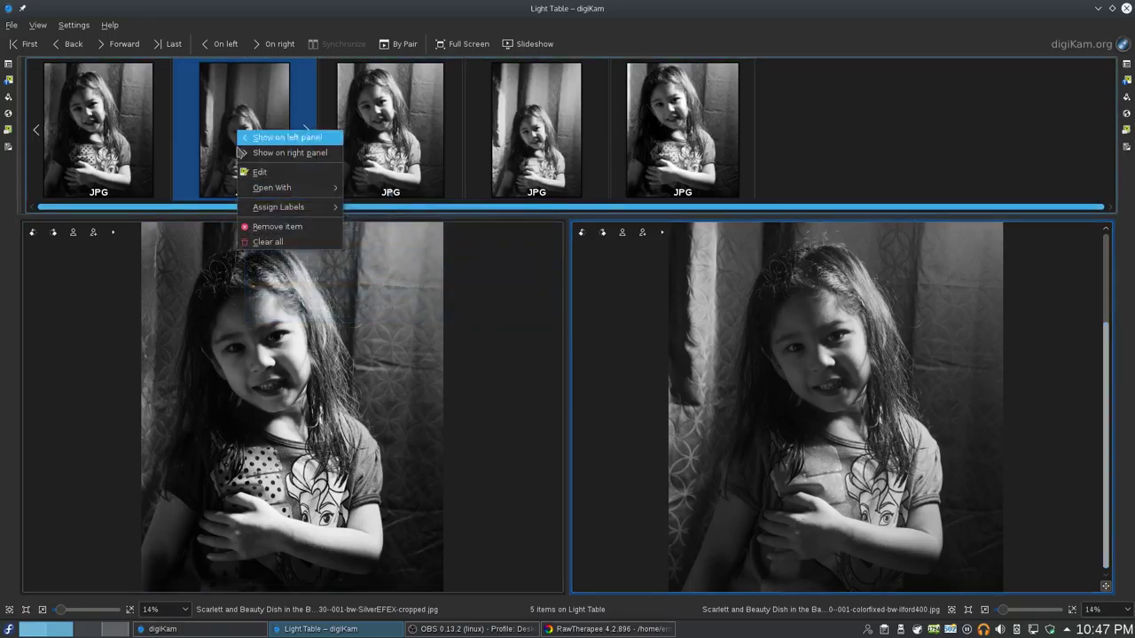
left_click(266, 228)
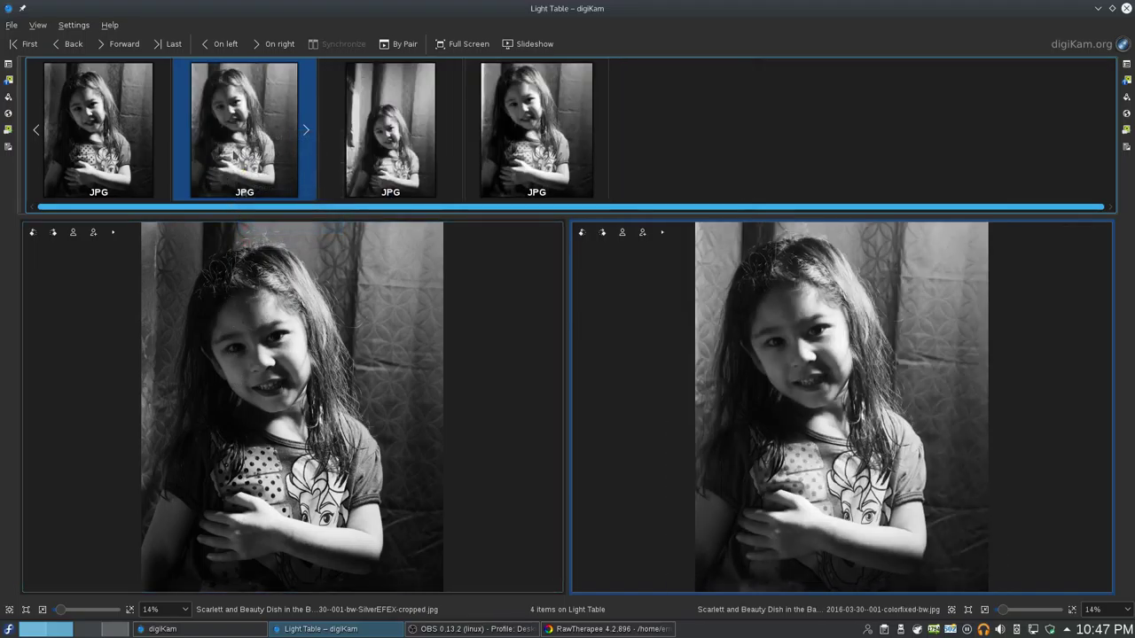
mouse_move(239, 187)
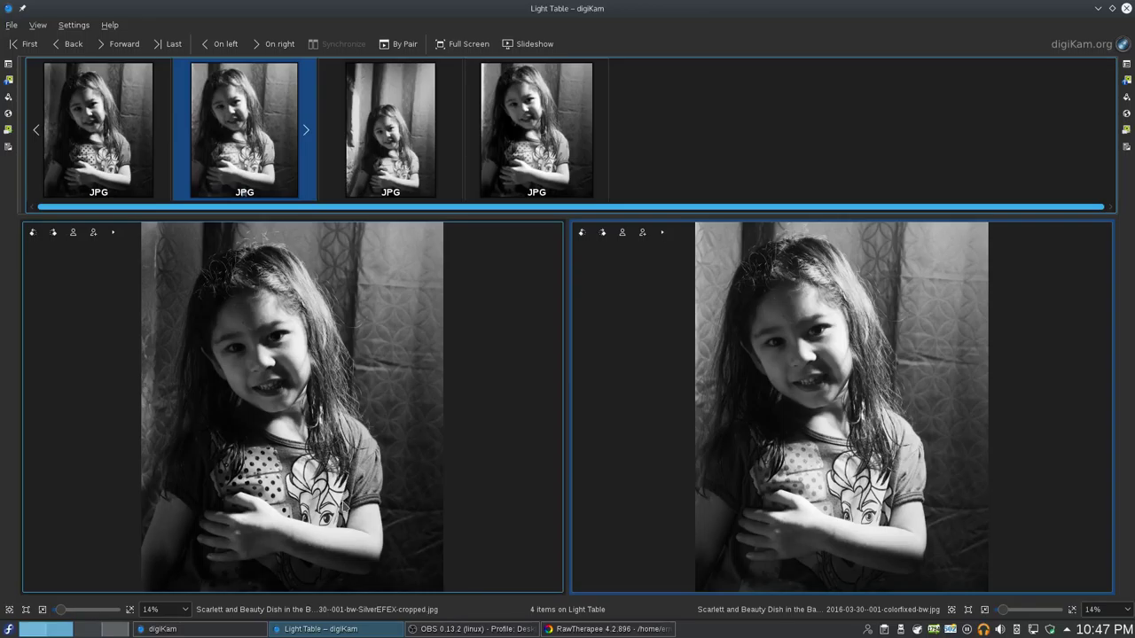
left_click_drag(1003, 609, 1020, 615)
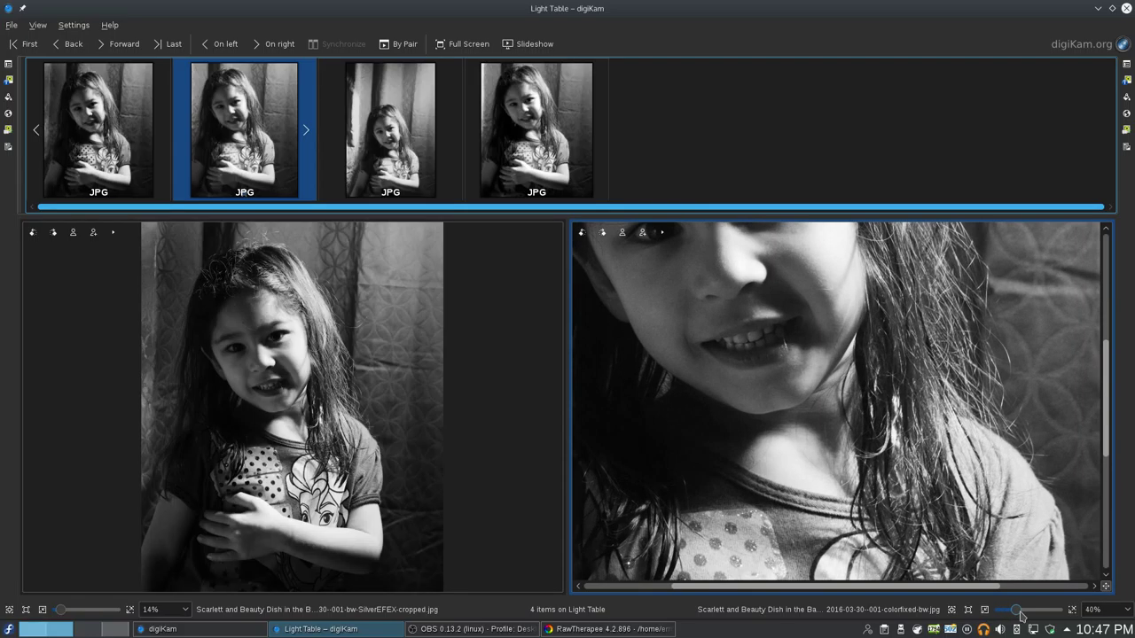
left_click_drag(60, 613, 81, 614)
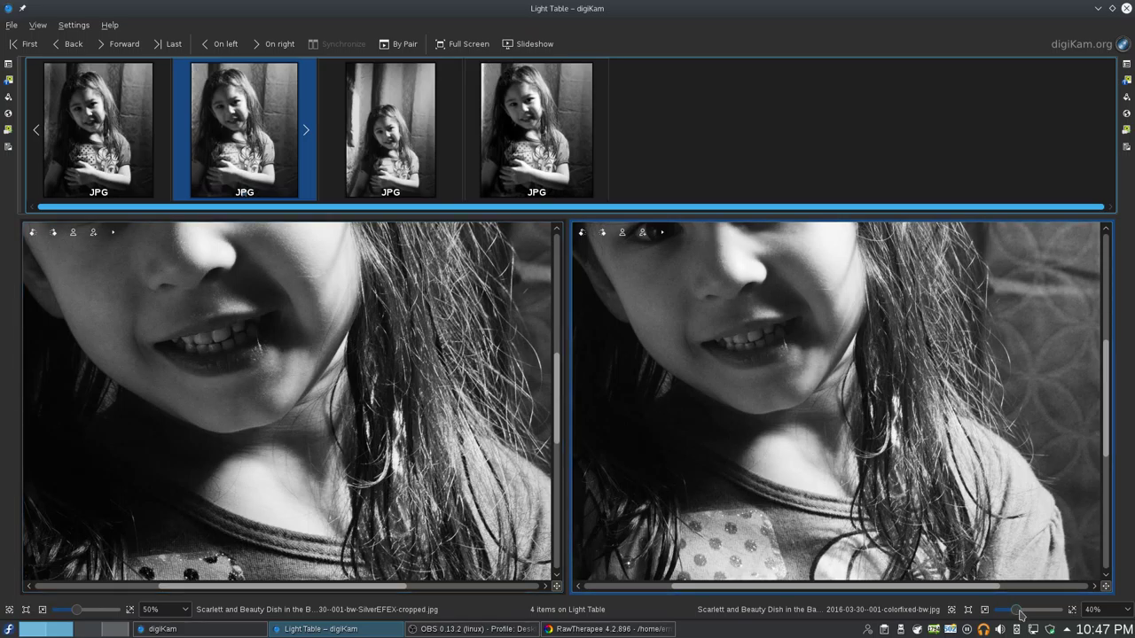
left_click_drag(1016, 610, 999, 614)
left_click_drag(77, 611, 60, 611)
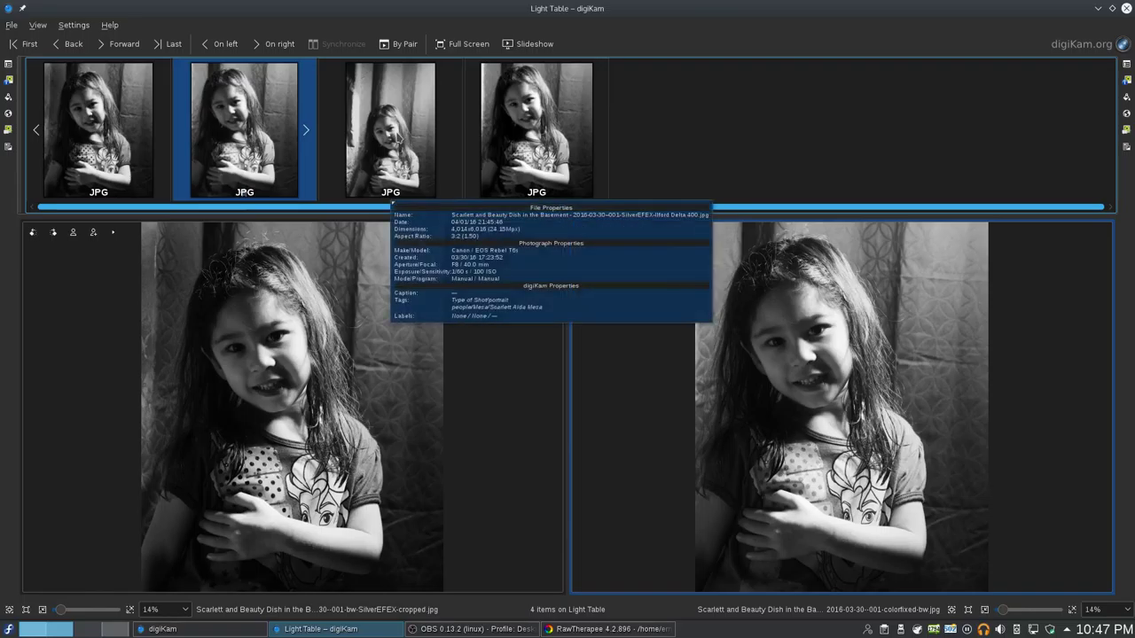
- Show the Ilford Delta 400 version on the right at 10%, then remove it from the Light Table
left_click(397, 138)
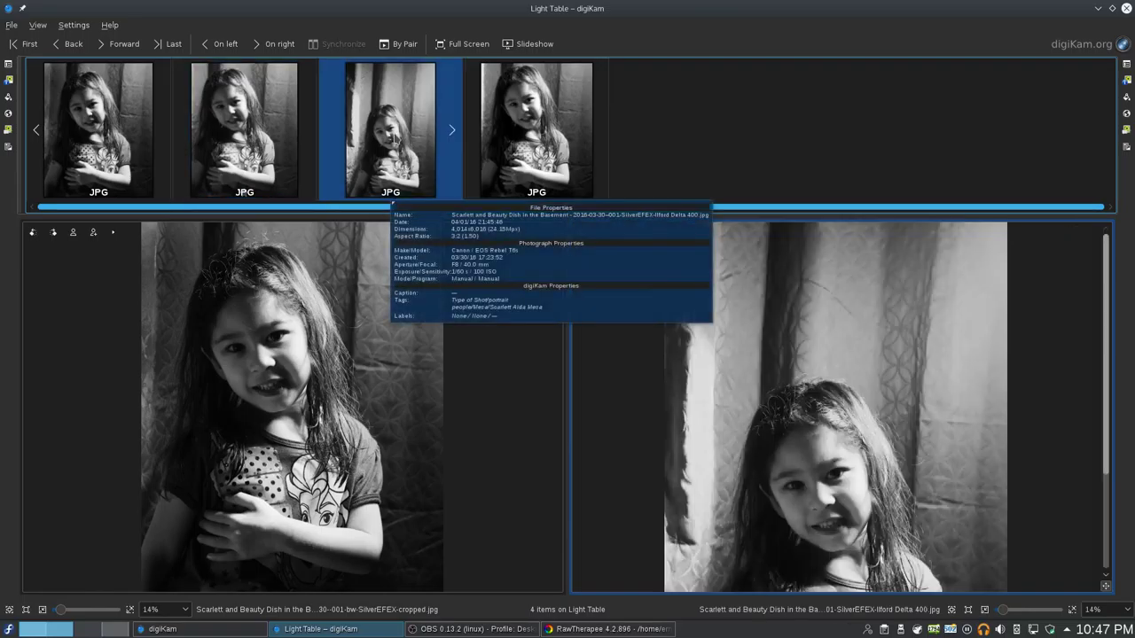
mouse_move(513, 140)
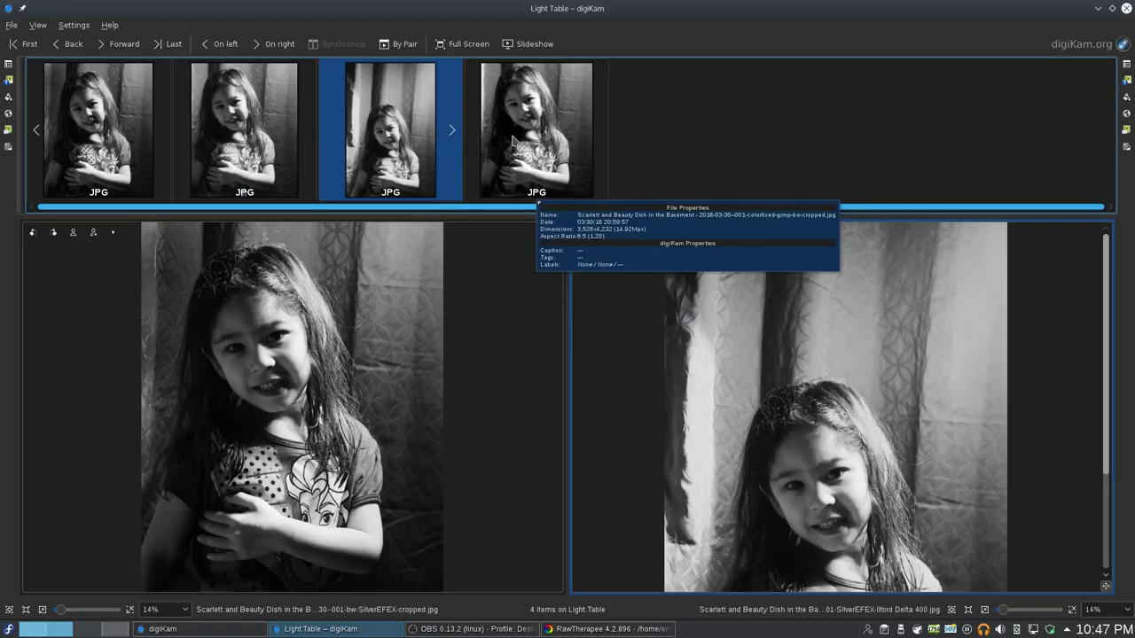
left_click_drag(1003, 612, 996, 616)
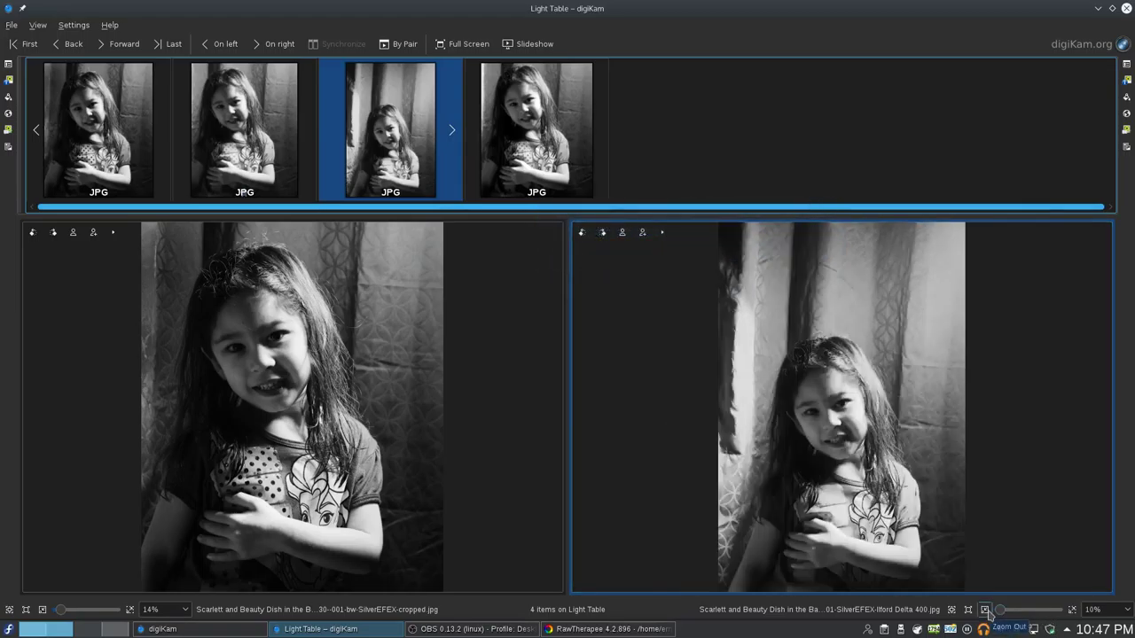
mouse_move(1001, 611)
left_mouse_down()
mouse_move(1027, 614)
mouse_move(997, 615)
left_mouse_up()
right_click(368, 129)
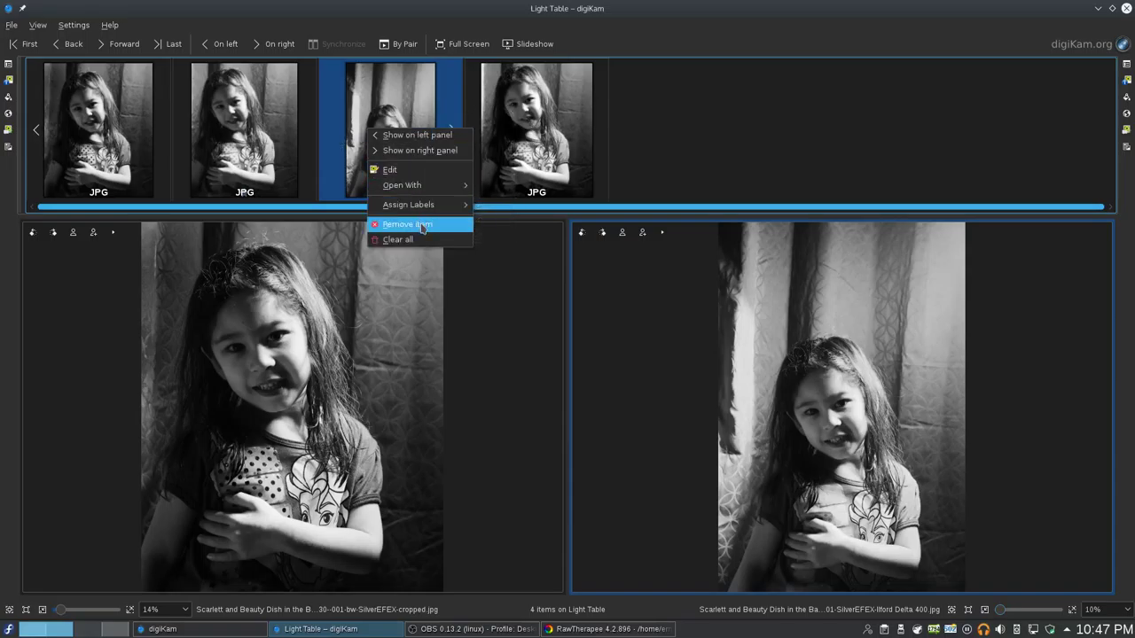
left_click(408, 224)
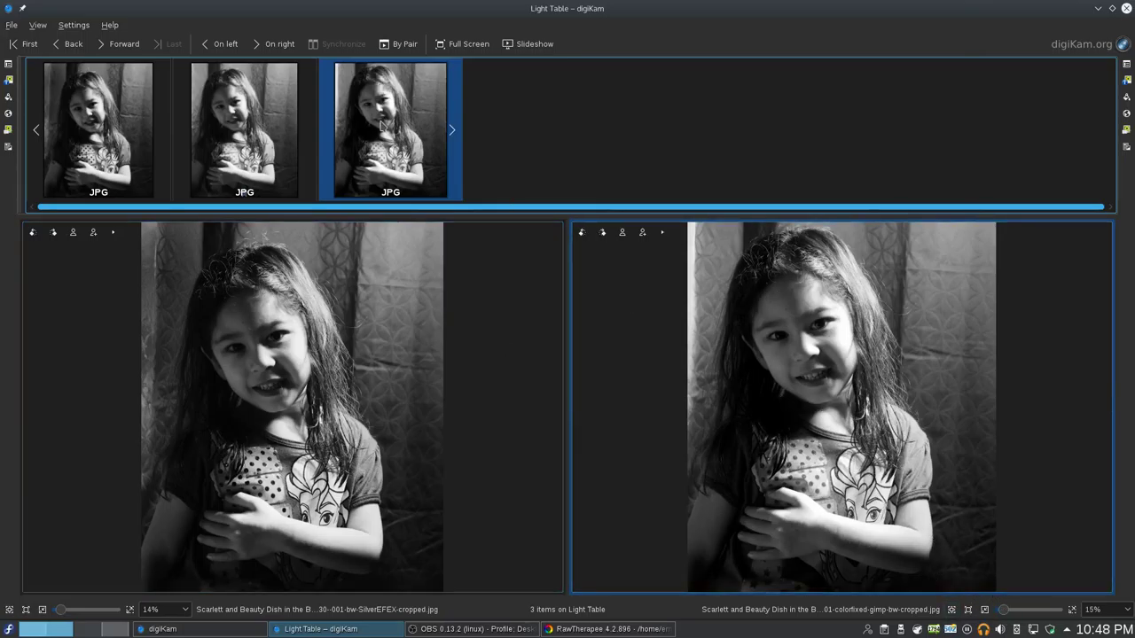
mouse_move(381, 127)
mouse_move(1004, 610)
left_mouse_down()
mouse_move(1051, 610)
mouse_move(1002, 610)
left_mouse_up()
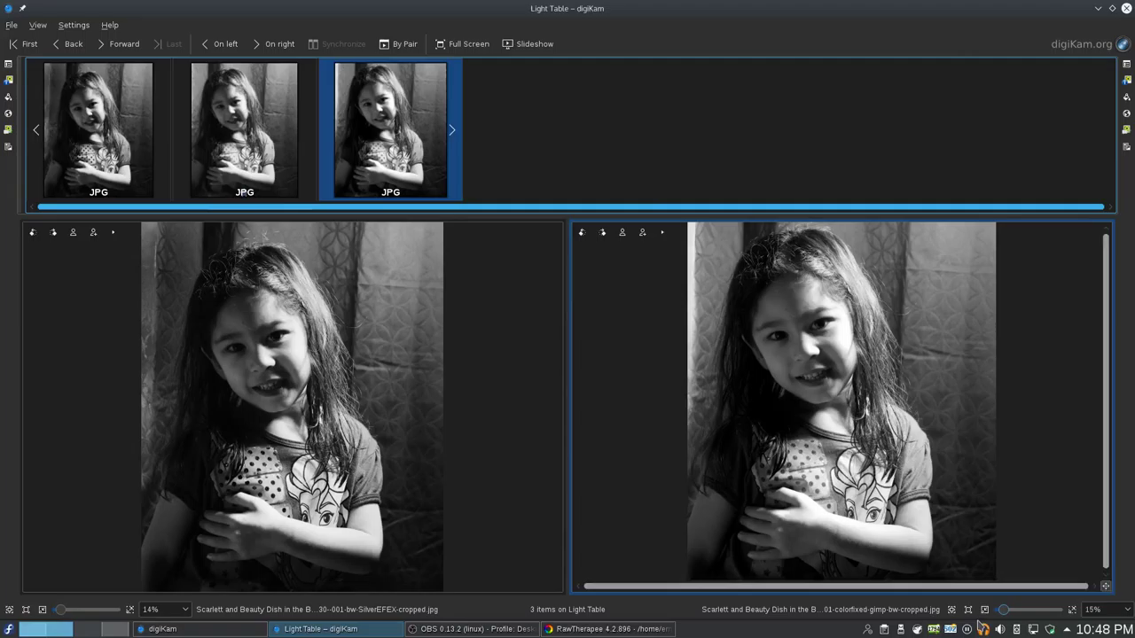
left_click(279, 133)
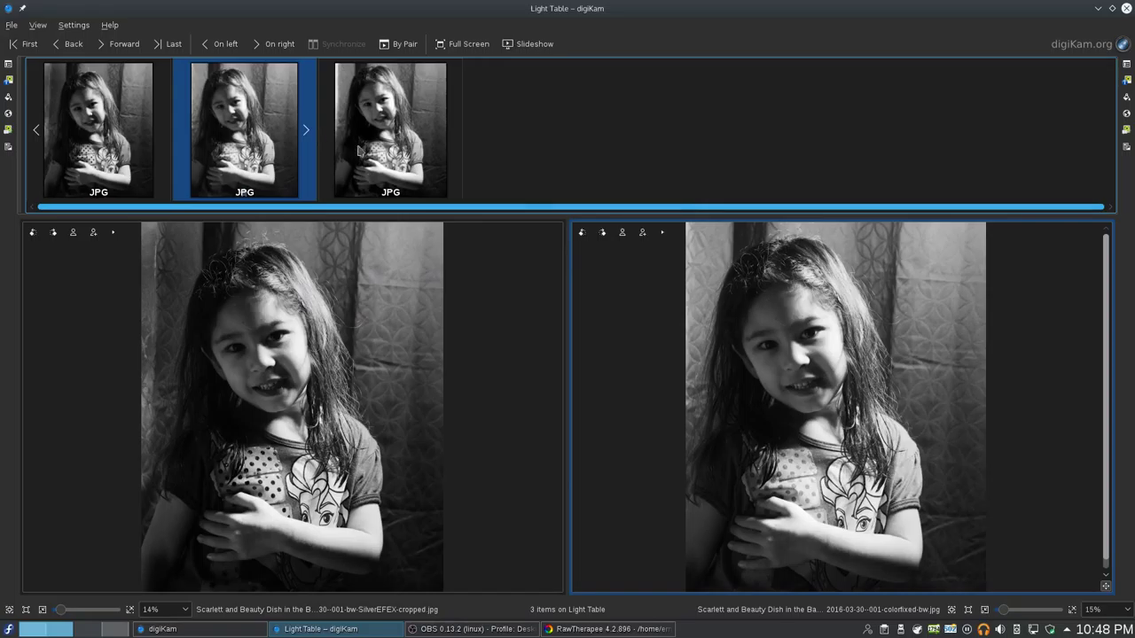
left_click(382, 133)
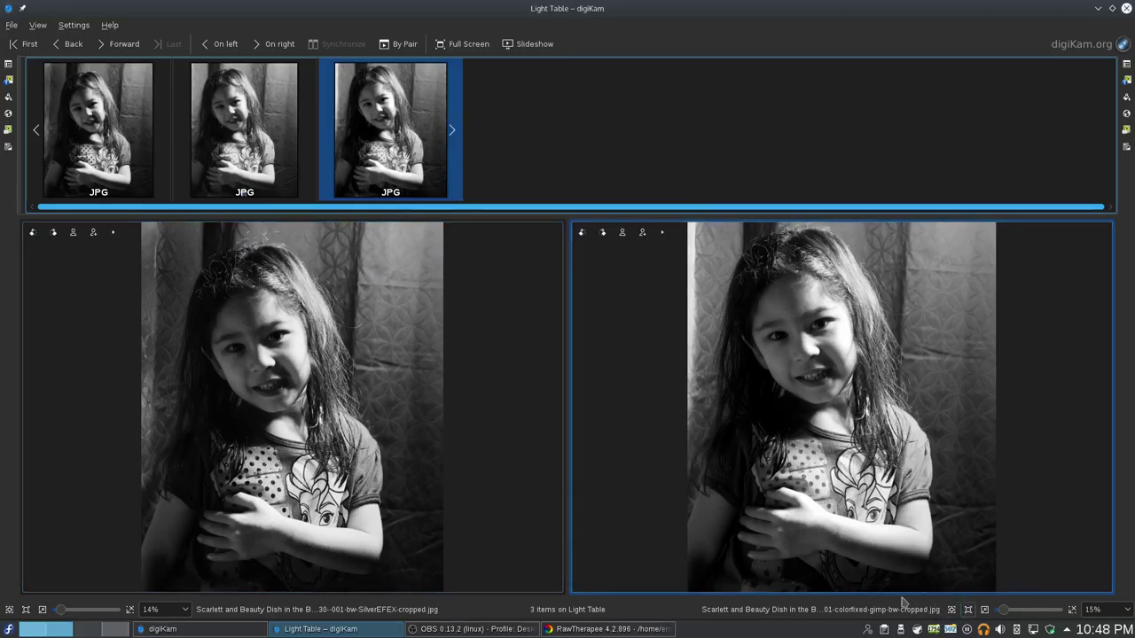
left_click(211, 305)
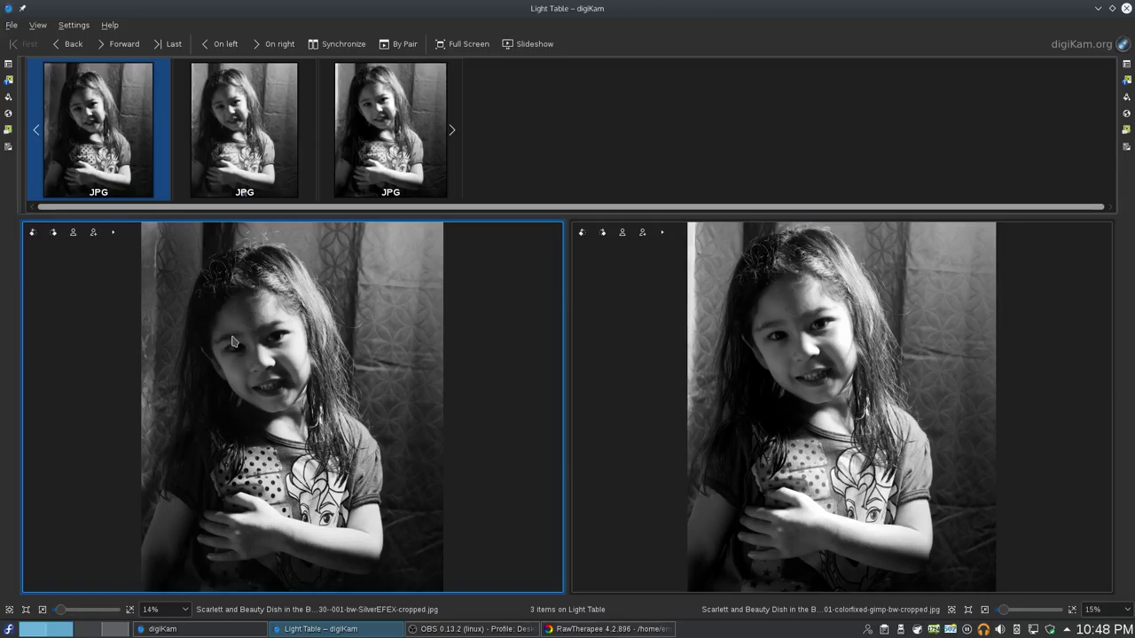
- Make the gimp-cropped photo the active right image and zoom it out to 50%
mouse_move(60, 145)
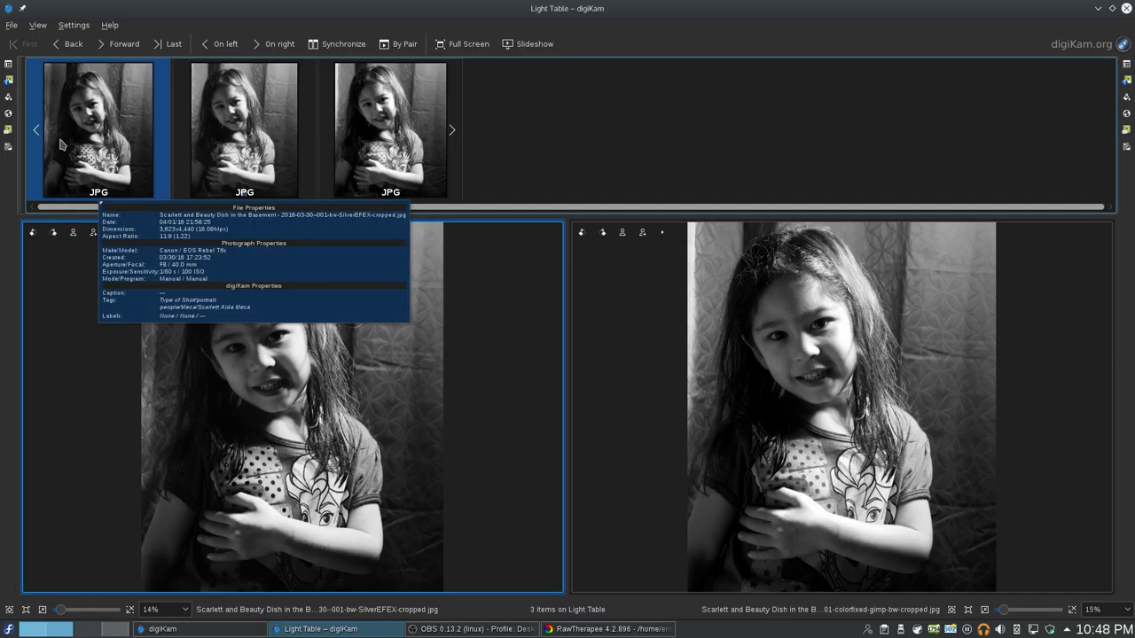
left_click(381, 146)
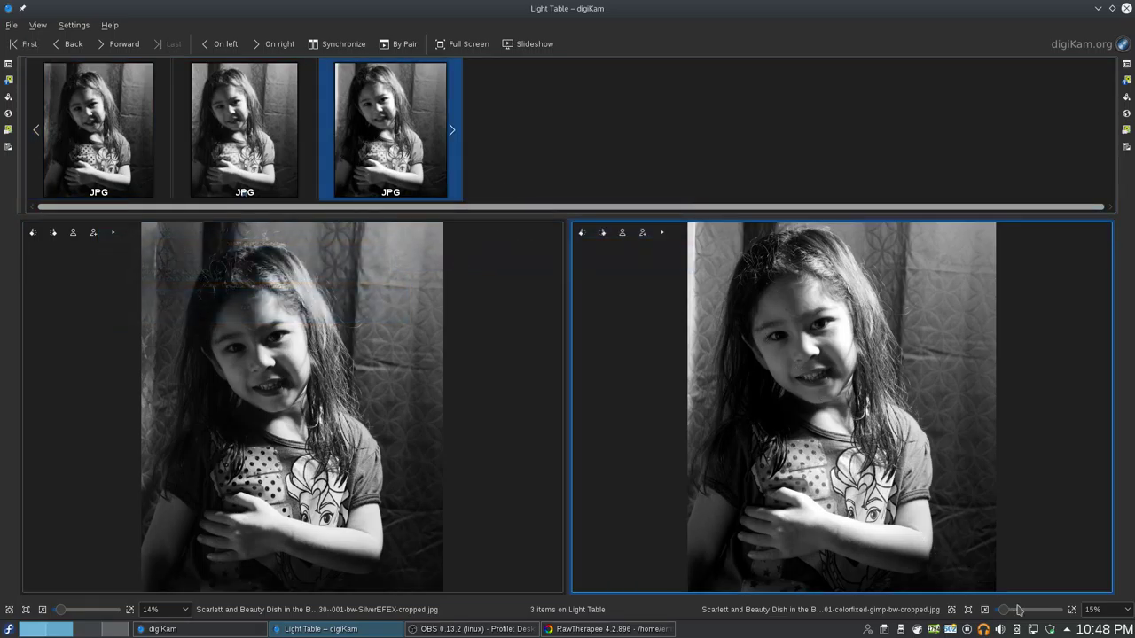
left_click_drag(1004, 609, 1033, 610)
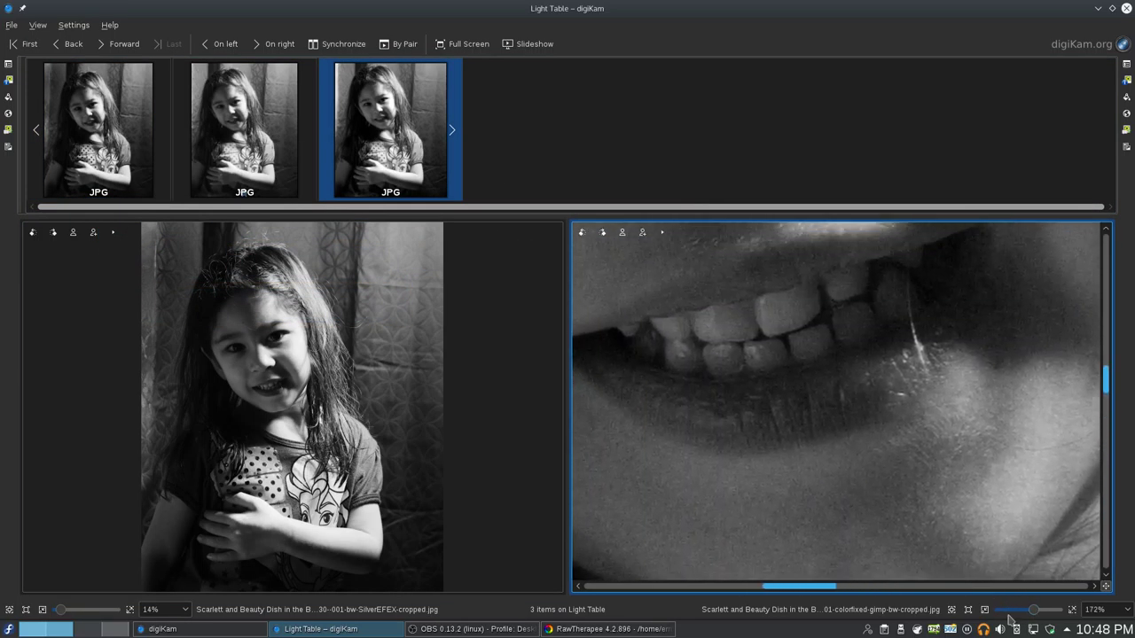
left_click_drag(1037, 532, 1046, 581)
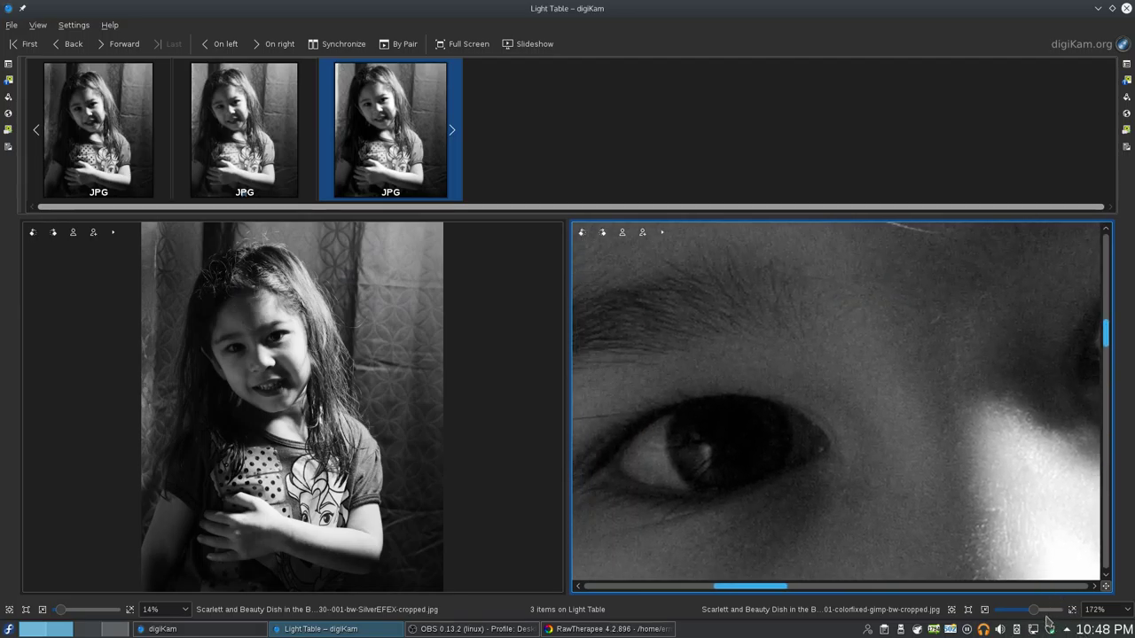
scroll(1042, 612, "down", 6)
left_click_drag(962, 483, 867, 399)
- Zoom the left portrait to 84%, pan to the eyes and nose, then back to 50%
left_click_drag(60, 610, 82, 609)
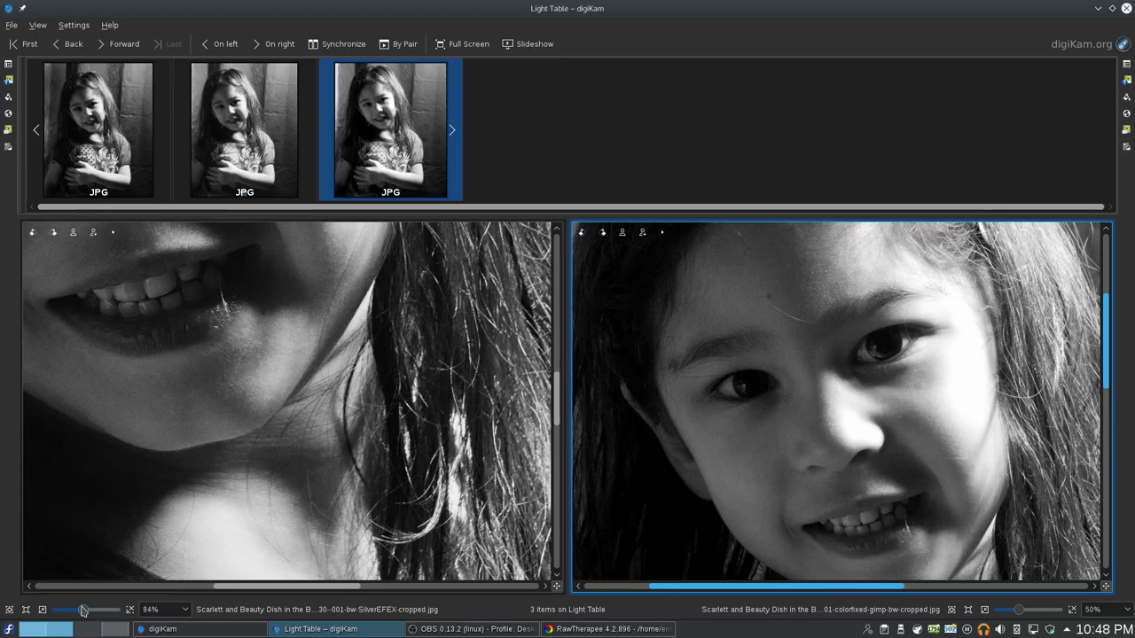
left_click(319, 451)
left_click_drag(315, 266, 316, 425)
left_click_drag(316, 337, 324, 440)
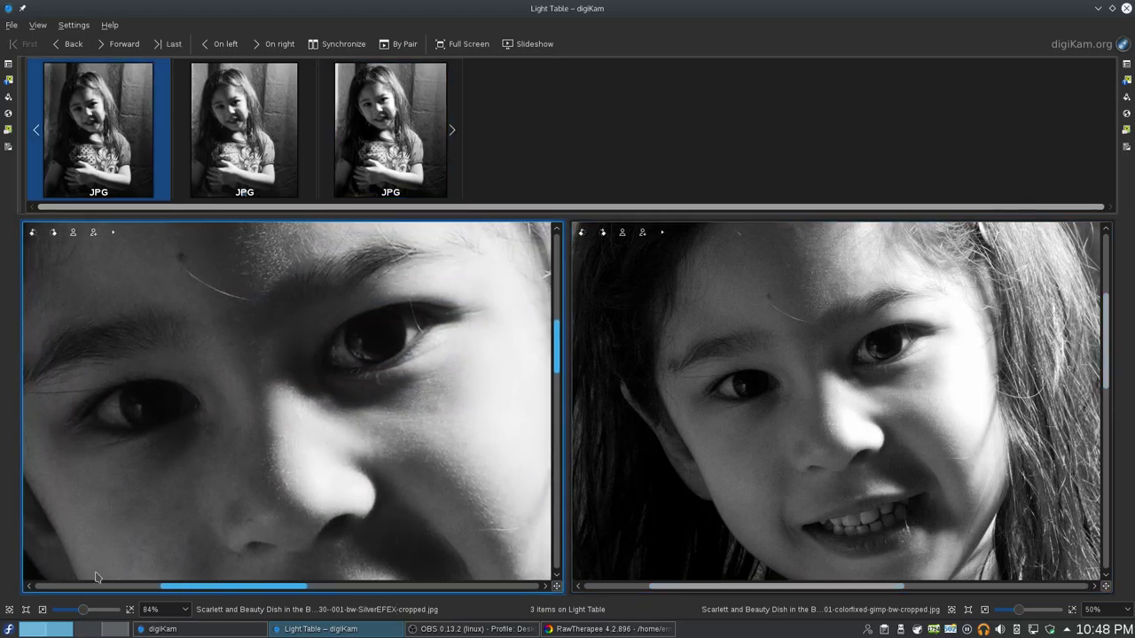
left_click_drag(84, 610, 83, 610)
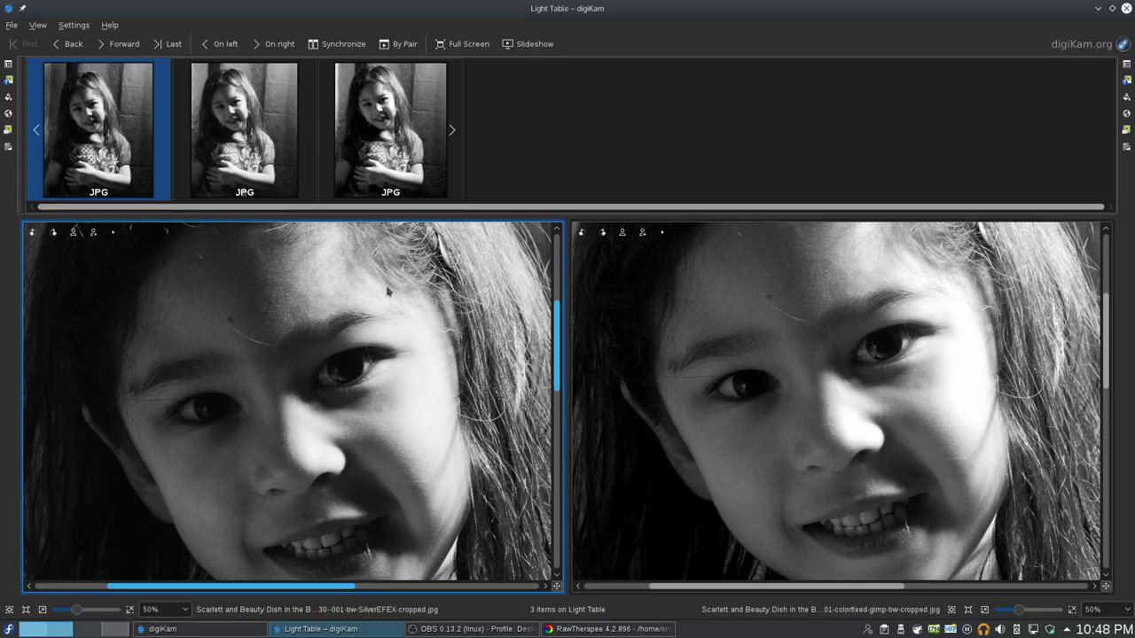
- Flip the right panel between the colorfixed-bw and gimp-cropped conversions, ending on gimp-cropped
left_click(225, 135)
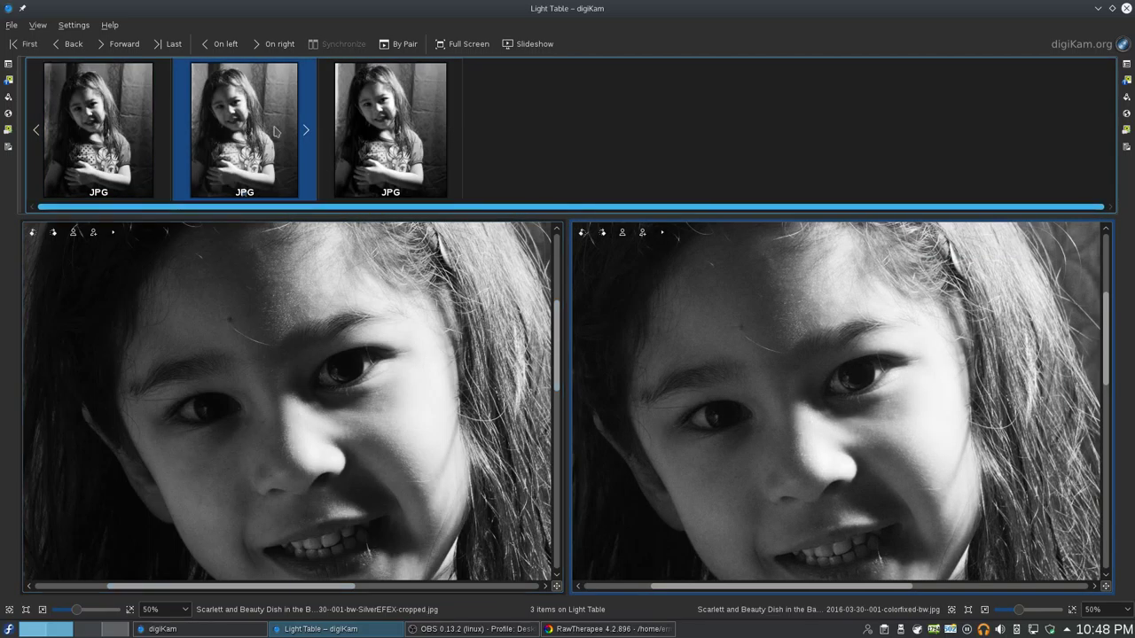
left_click(390, 130)
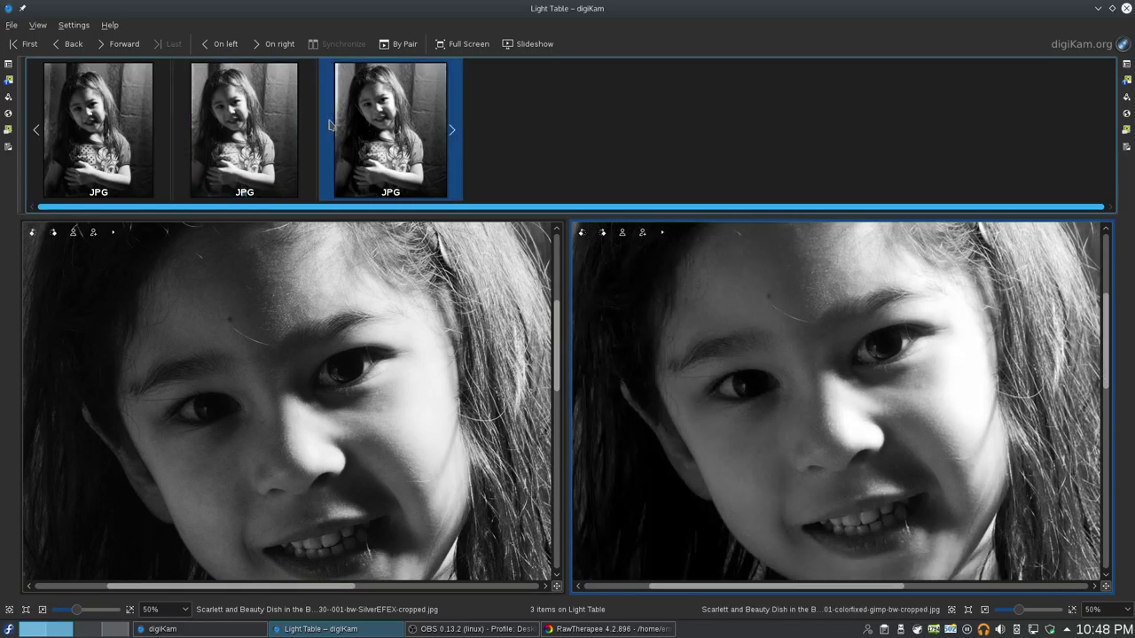
left_click(234, 112)
left_click(92, 111)
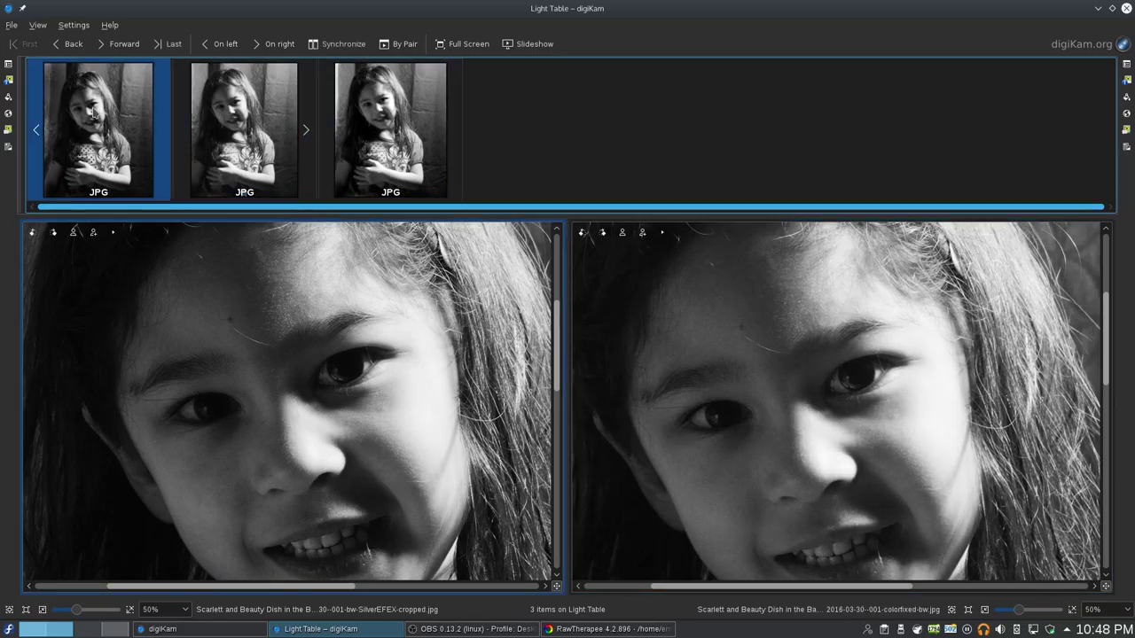
left_click(280, 135)
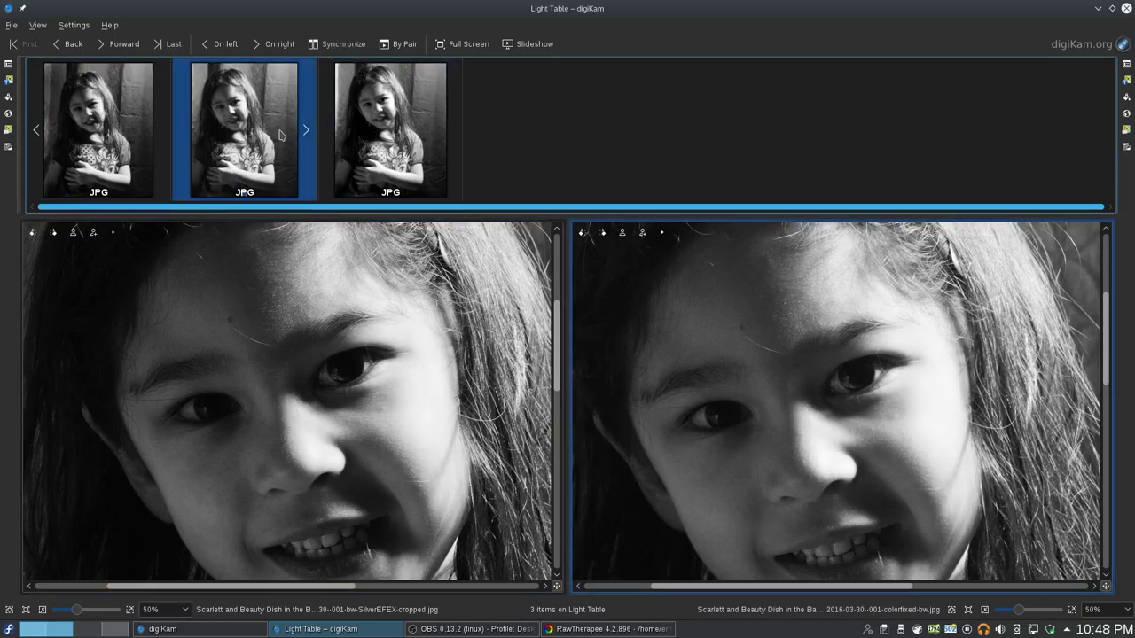
left_click(371, 130)
left_click(253, 132)
left_click(374, 137)
left_click(271, 139)
left_click(386, 134)
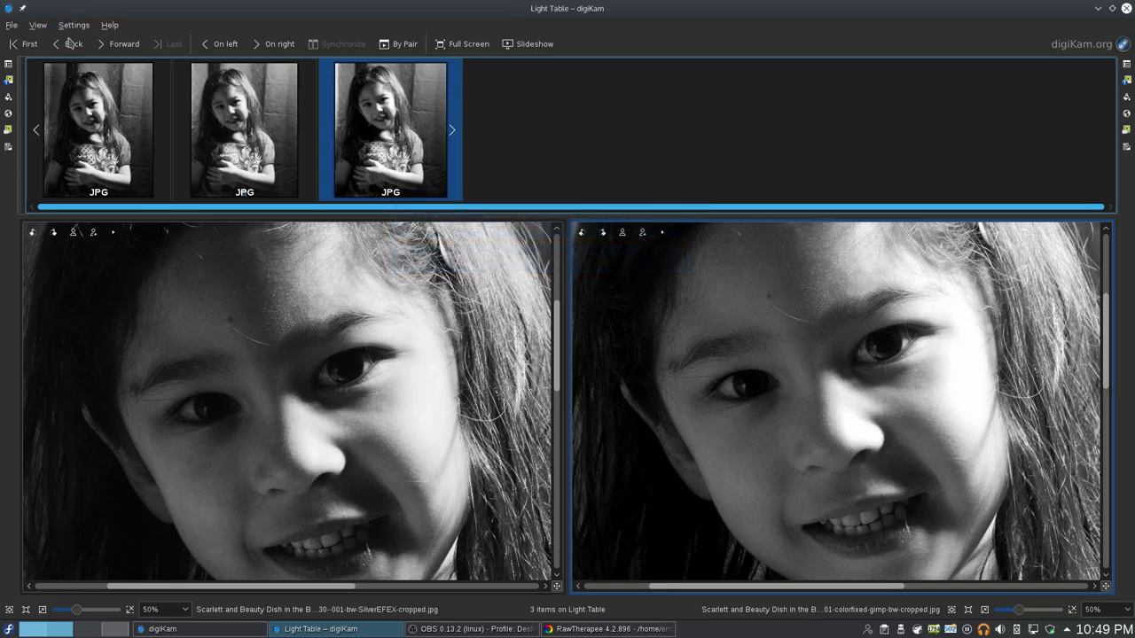
- Compare the second and third conversions again, stepping to the gimp-bw-cropped one with Right arrow
left_click(257, 156)
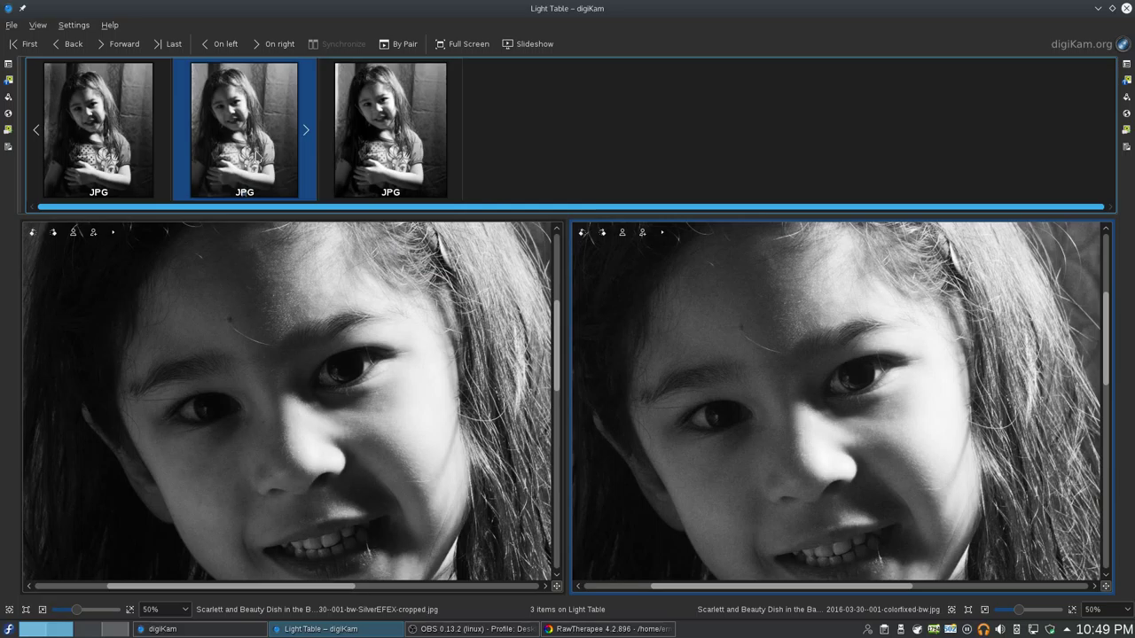
key("Right")
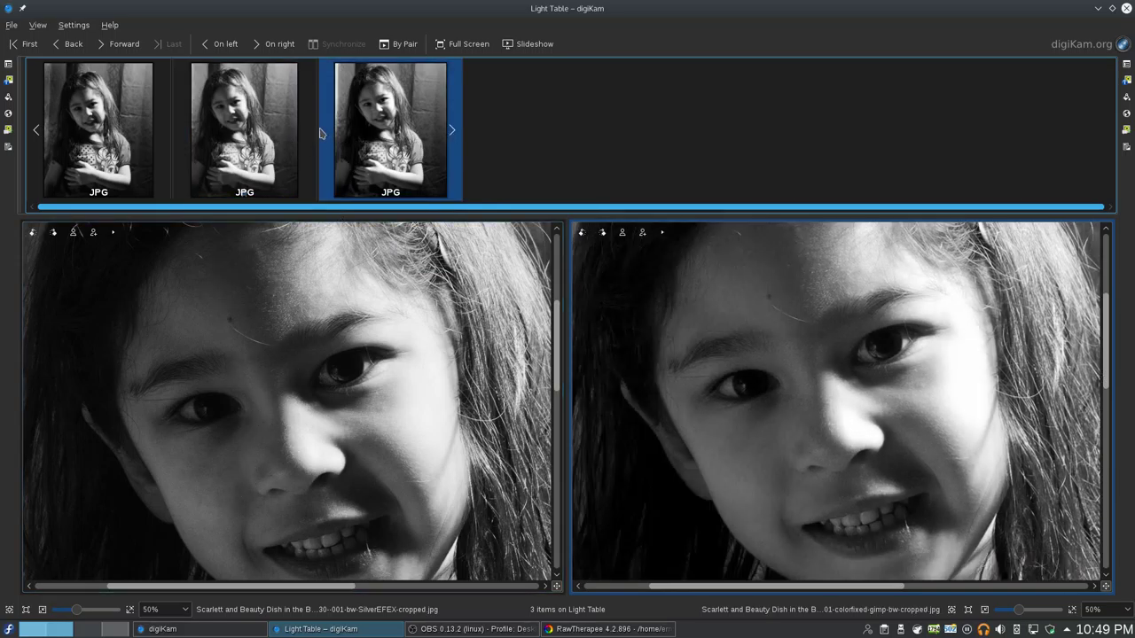
left_click(275, 137)
left_click(350, 125)
left_click(295, 124)
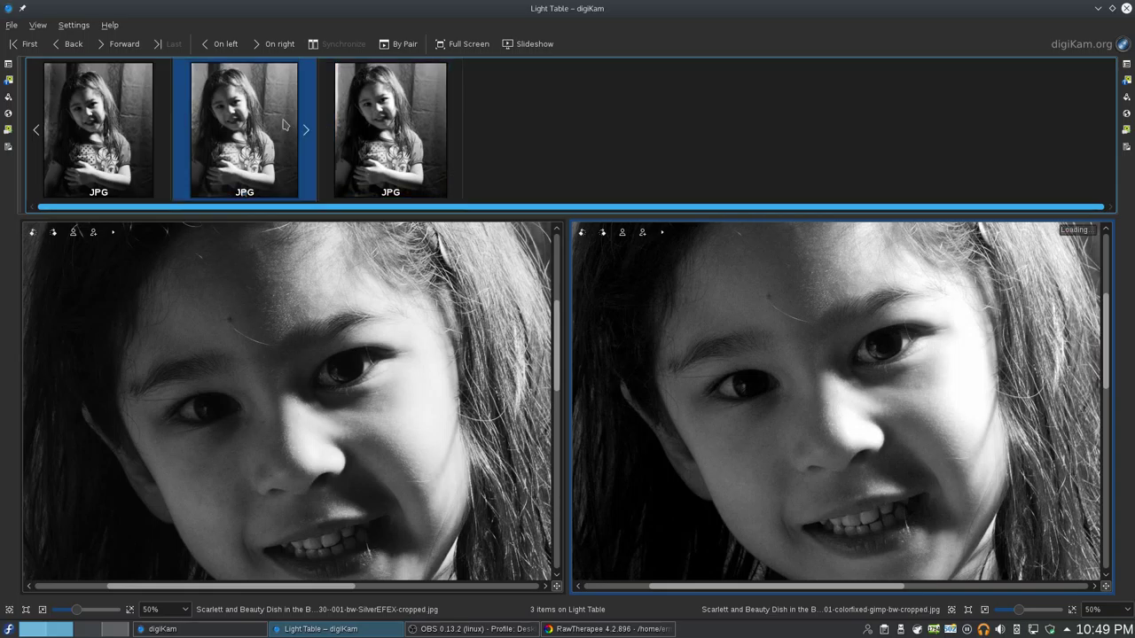
key("Right")
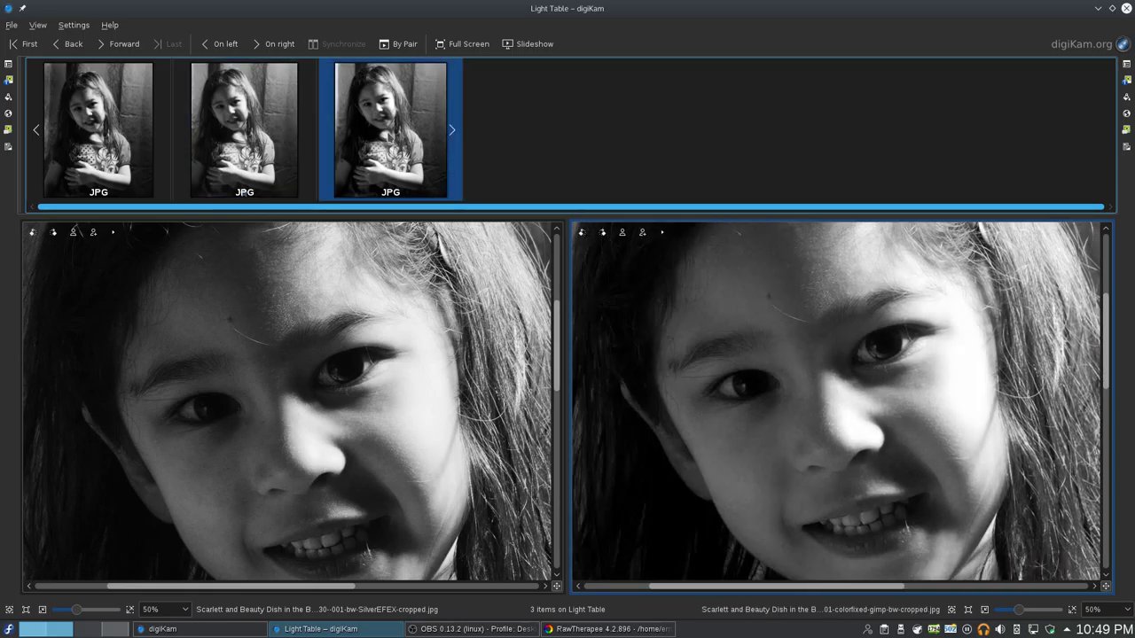
mouse_move(349, 144)
- Fit both photos to their panels and flip the right panel between the second and third conversions
left_click(952, 609)
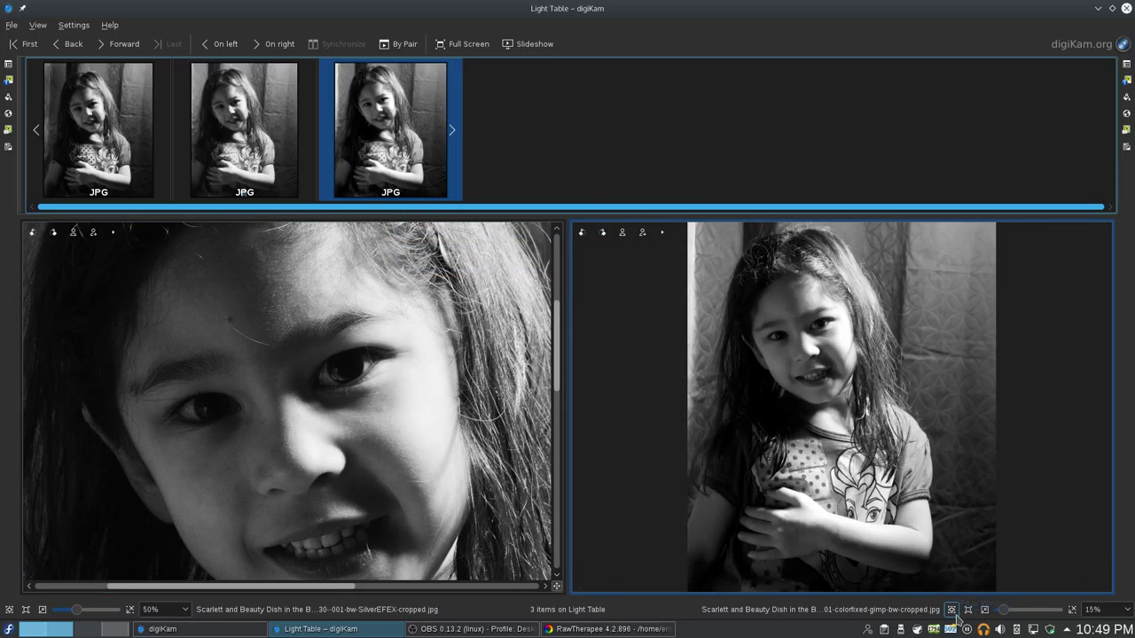
left_click(9, 609)
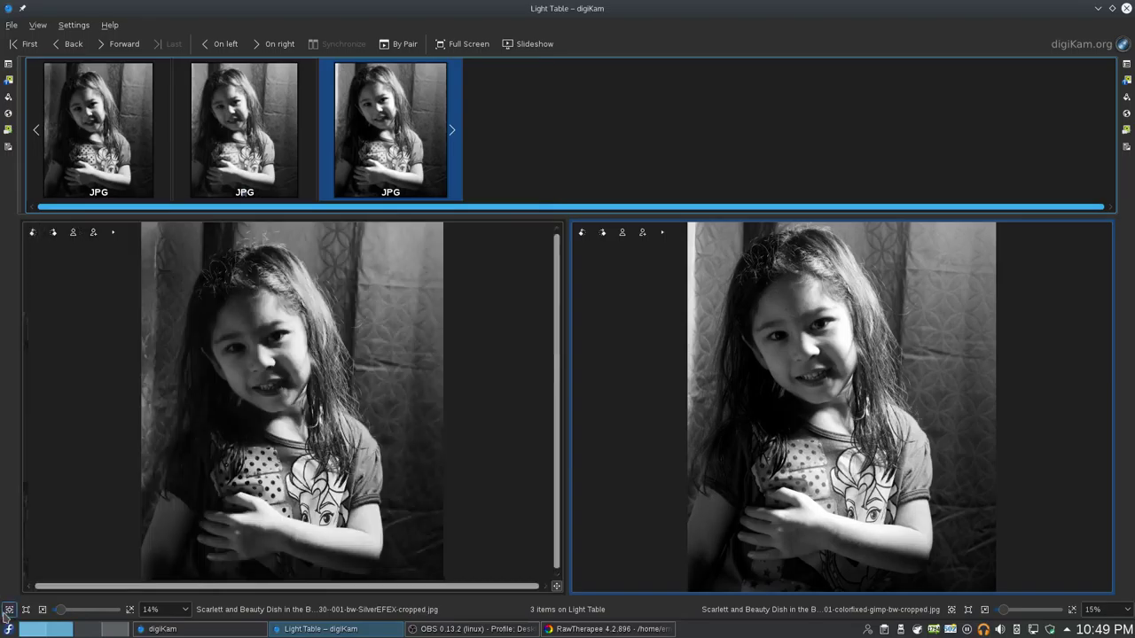
left_click(284, 139)
left_click(356, 125)
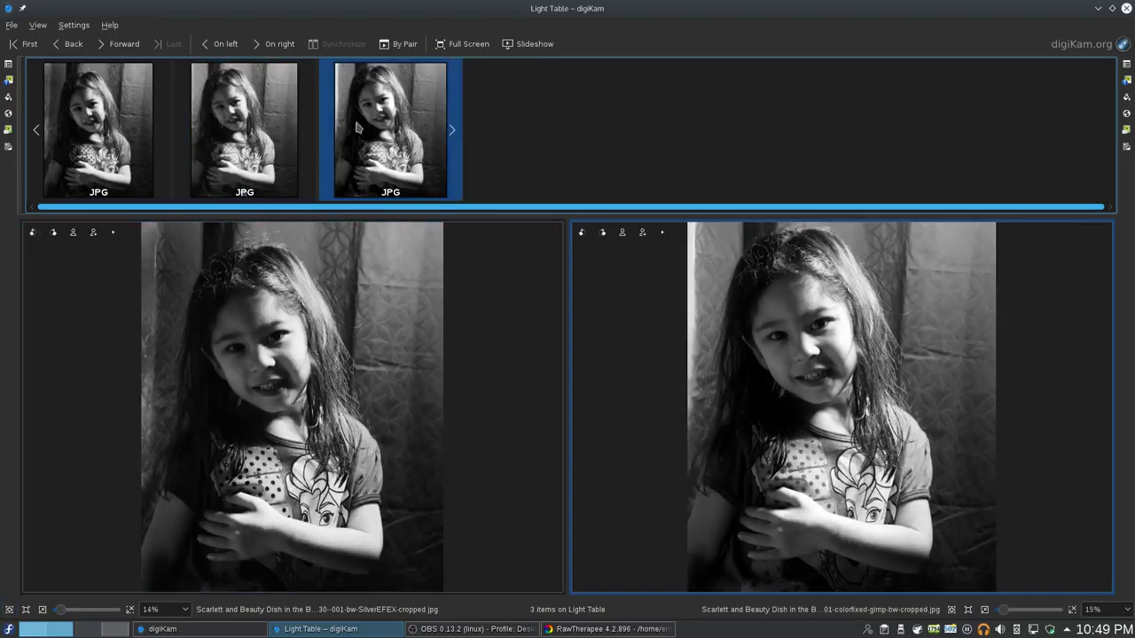
left_click(306, 131)
left_click(409, 130)
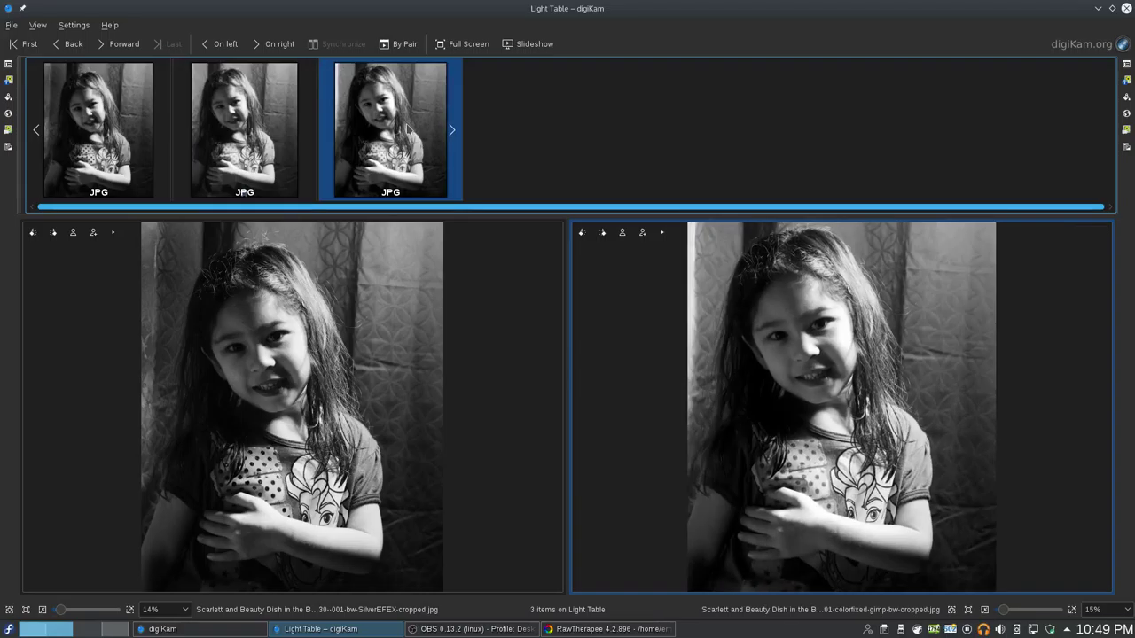
left_click(192, 129)
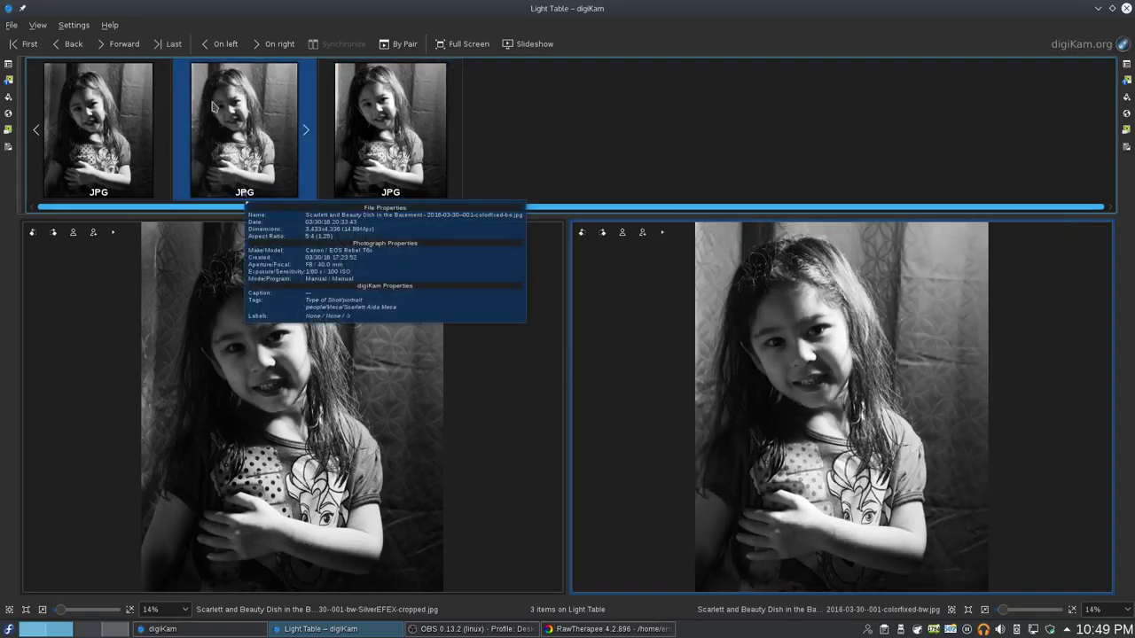
- Step through the third and second conversions again, ending on the uncropped colorfixed-bw one
key("Right")
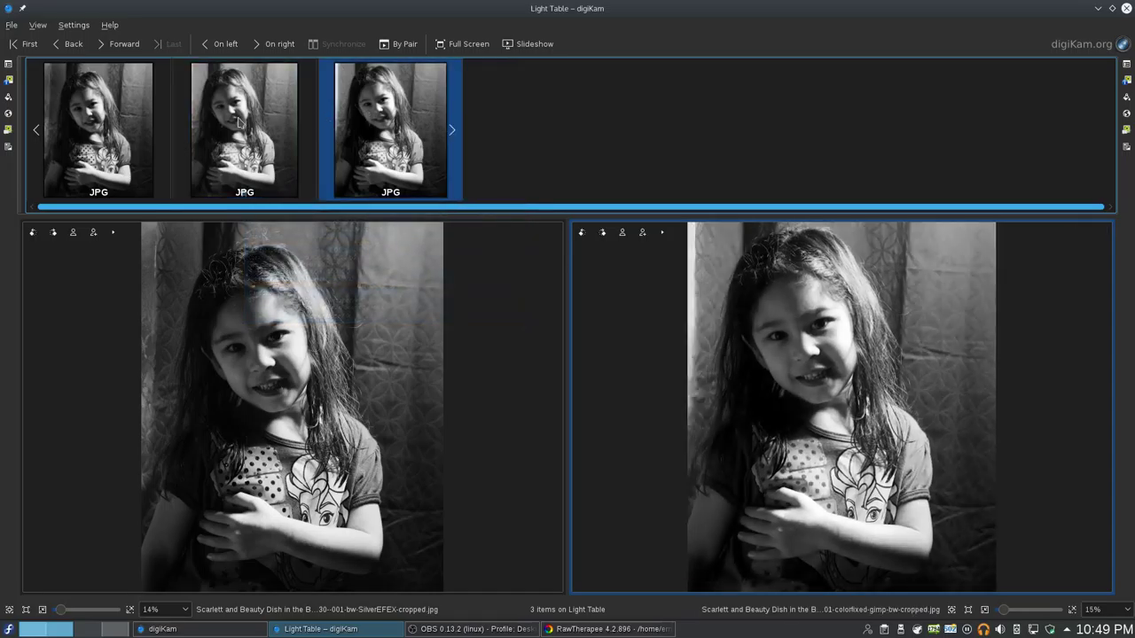
left_click(250, 124)
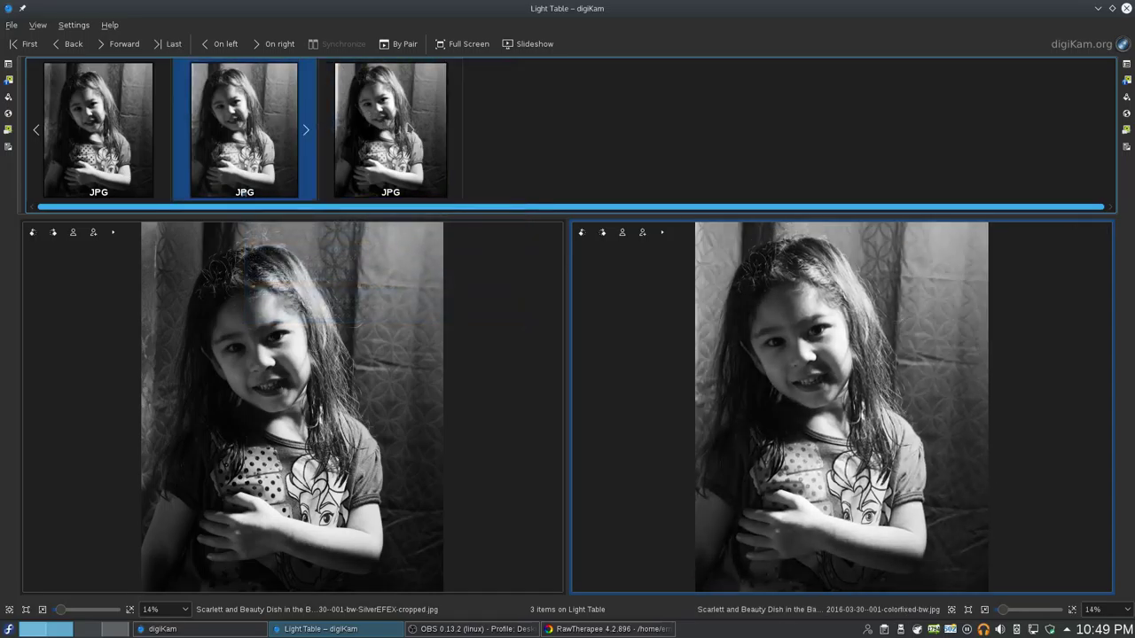
left_click(410, 128)
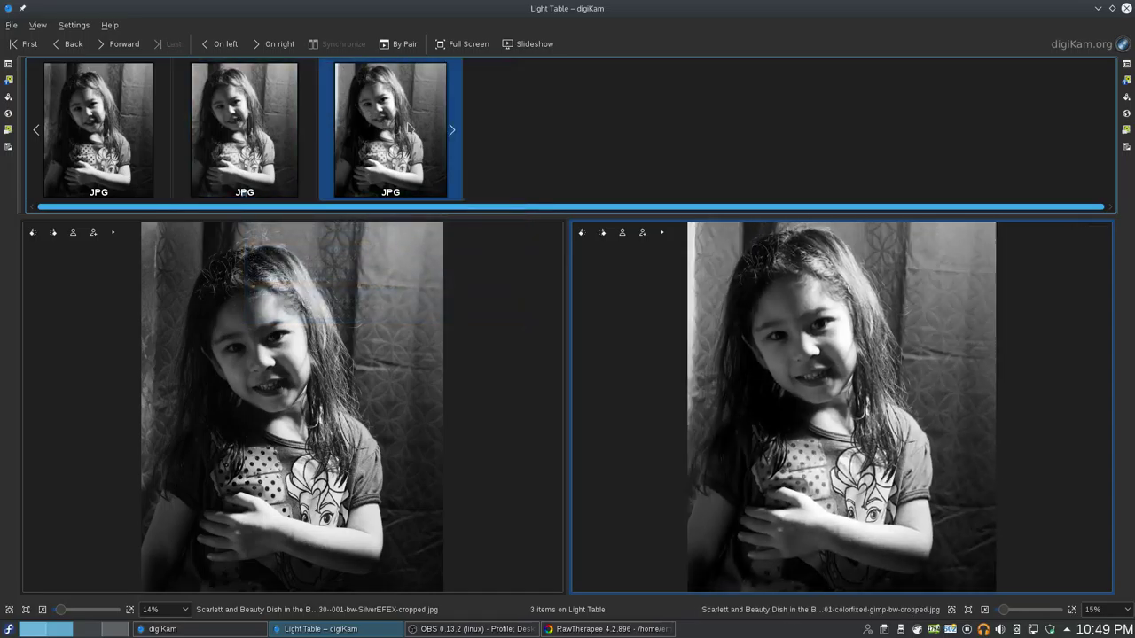
left_click(299, 133)
left_click(414, 132)
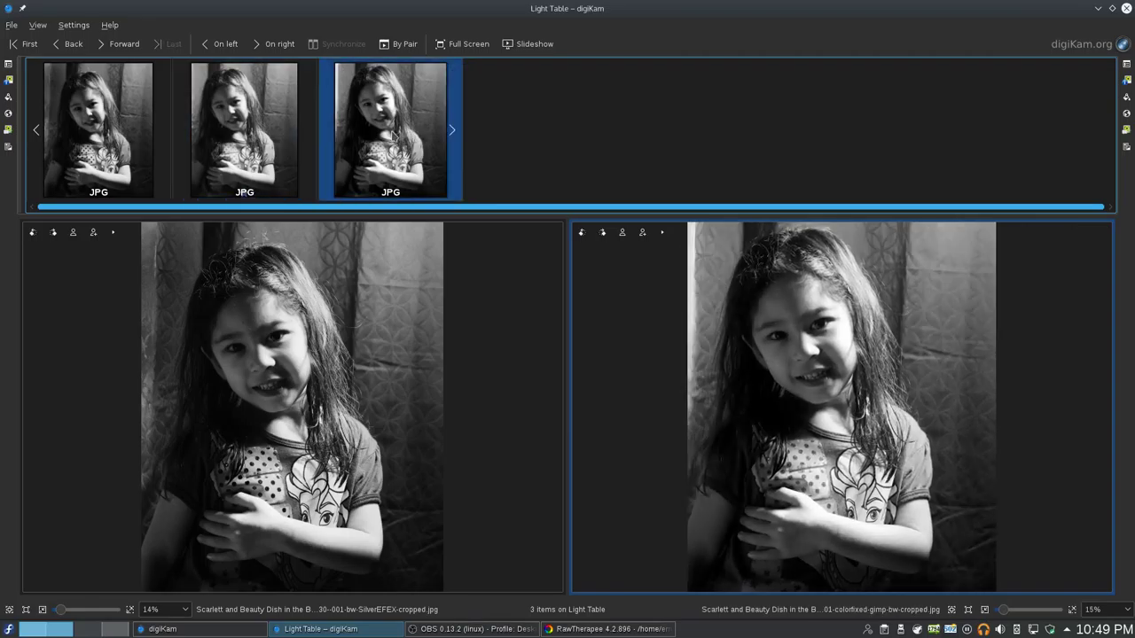
left_click(262, 144)
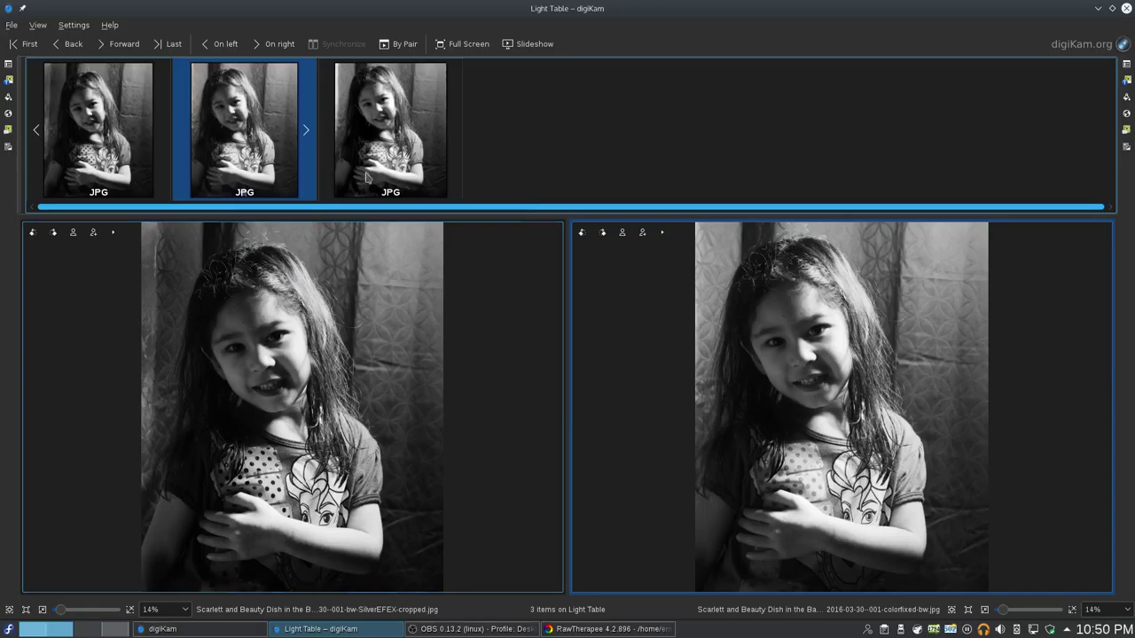
- Remove the colorfixed-bw conversion from the Light Table, leaving two items
right_click(237, 130)
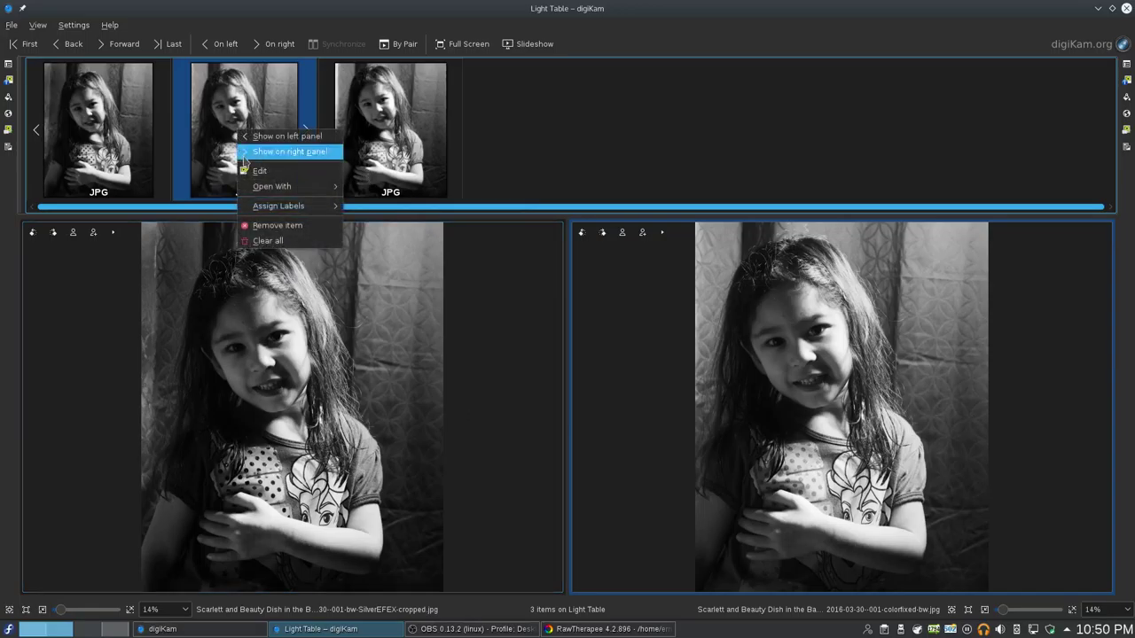
left_click(262, 228)
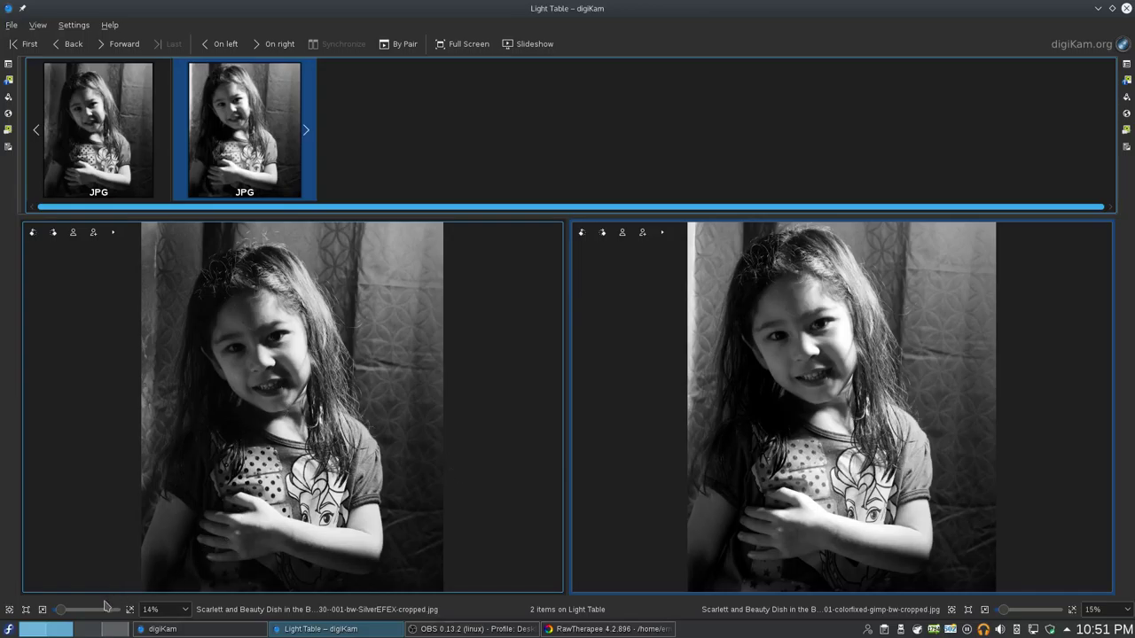
- Zoom the left SilverEFEX photo to 100% and pan to the eyes and nose
left_click(185, 610)
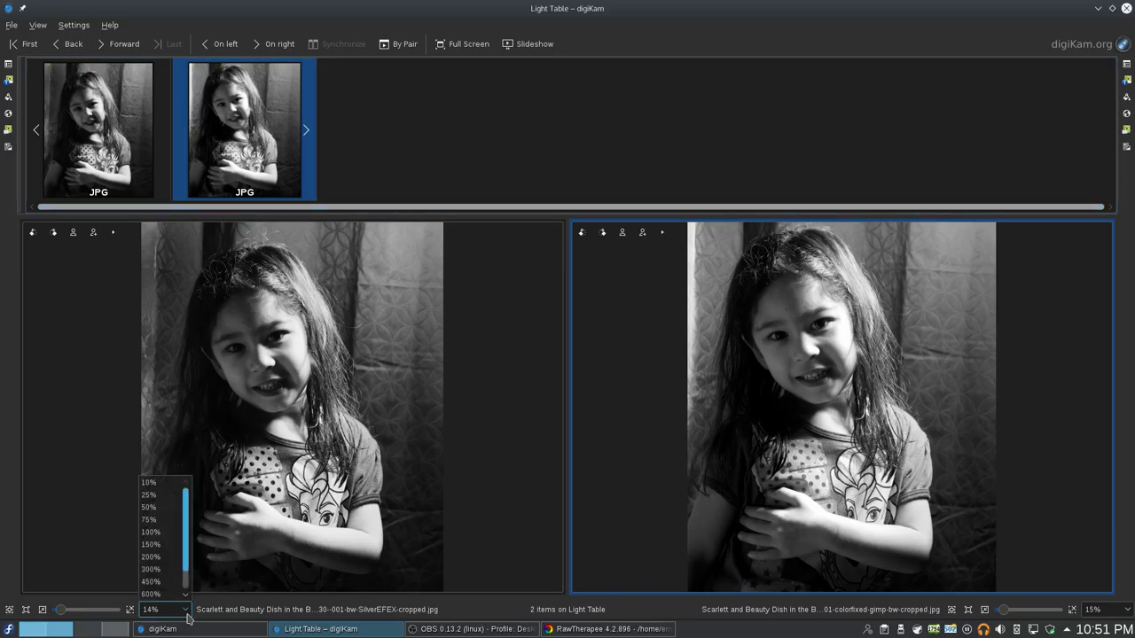
left_click(155, 532)
left_click_drag(284, 321, 425, 506)
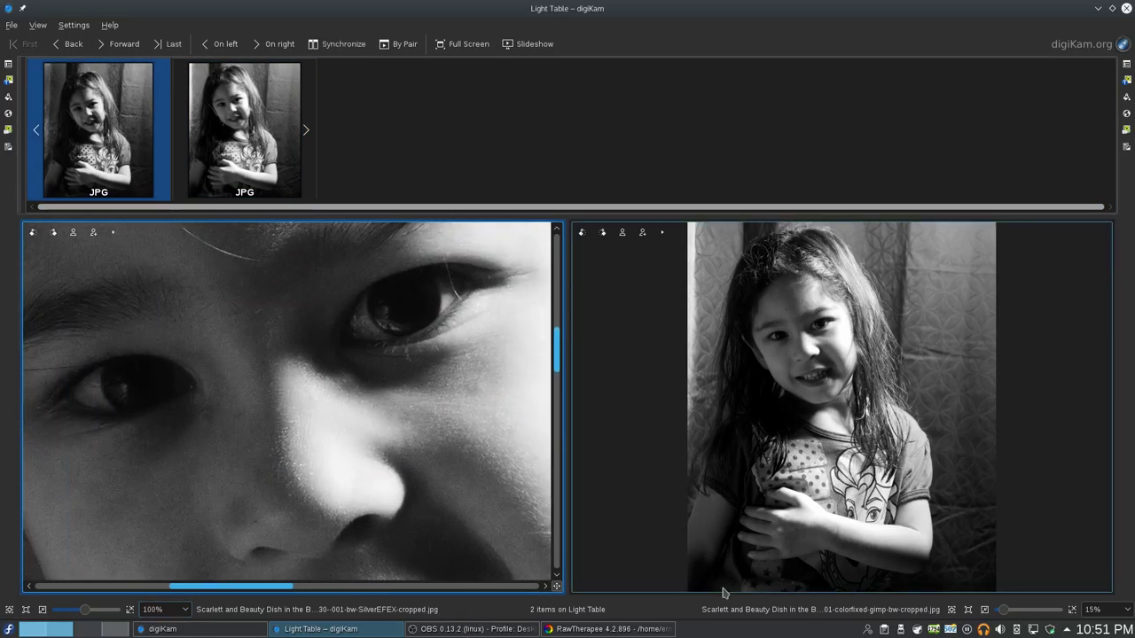
- Zoom the right gimp-cropped photo to 100% and pan to the mouth and teeth
left_click(1104, 610)
left_click(1093, 532)
left_click_drag(815, 266, 833, 372)
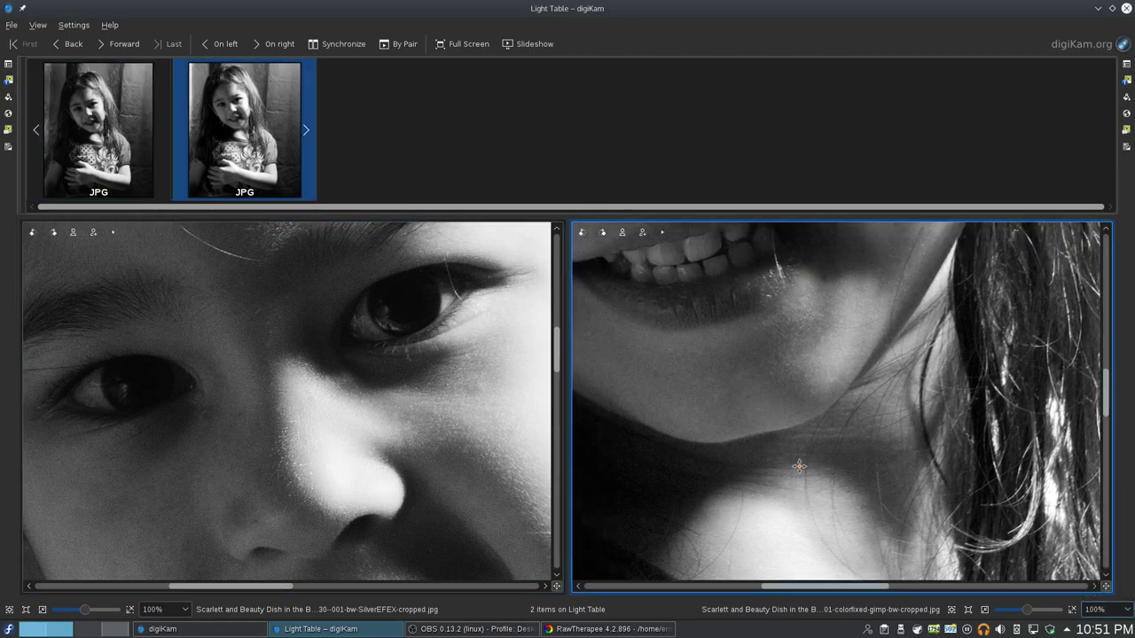
left_click_drag(851, 257, 861, 544)
left_click_drag(825, 336, 840, 458)
left_click_drag(836, 526, 799, 524)
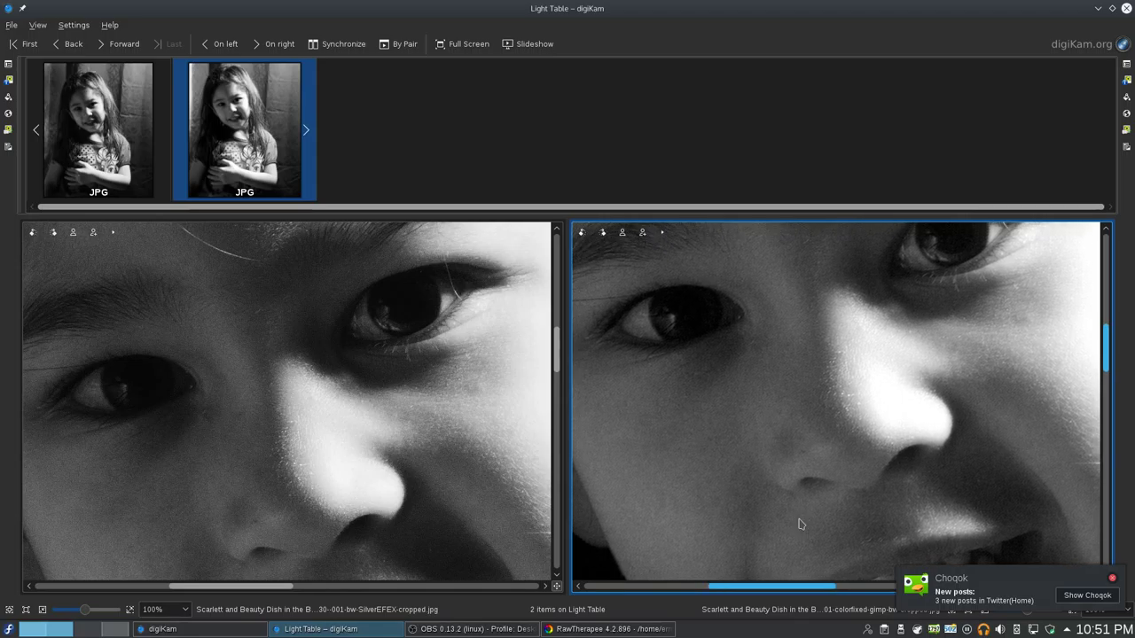
left_click_drag(799, 524, 795, 473)
- Align both close-ups on the nose and teeth, keeping the left photo at 100%
left_click_drag(380, 484, 346, 337)
left_click_drag(833, 473, 807, 399)
left_click_drag(435, 435, 413, 393)
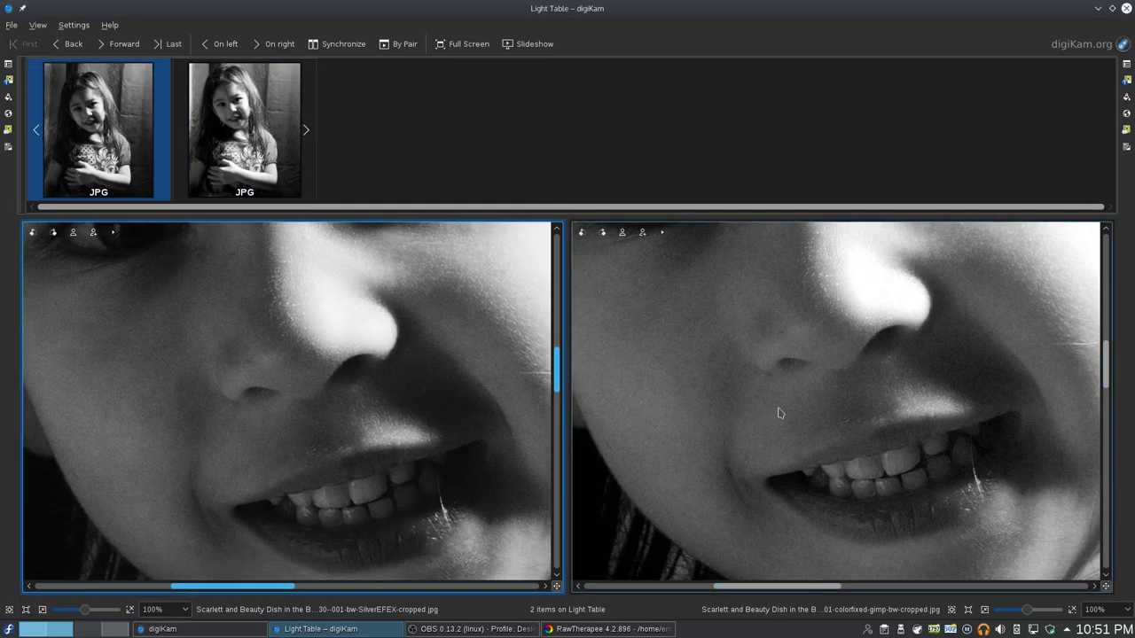
left_click_drag(812, 416, 807, 386)
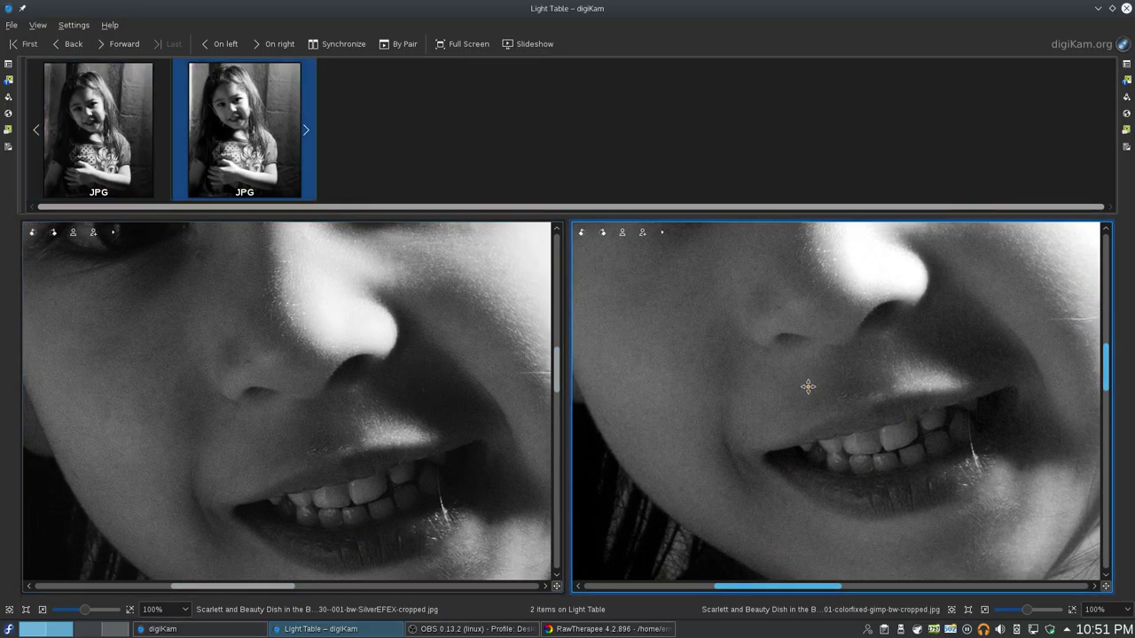
left_click(187, 611)
left_click(151, 532)
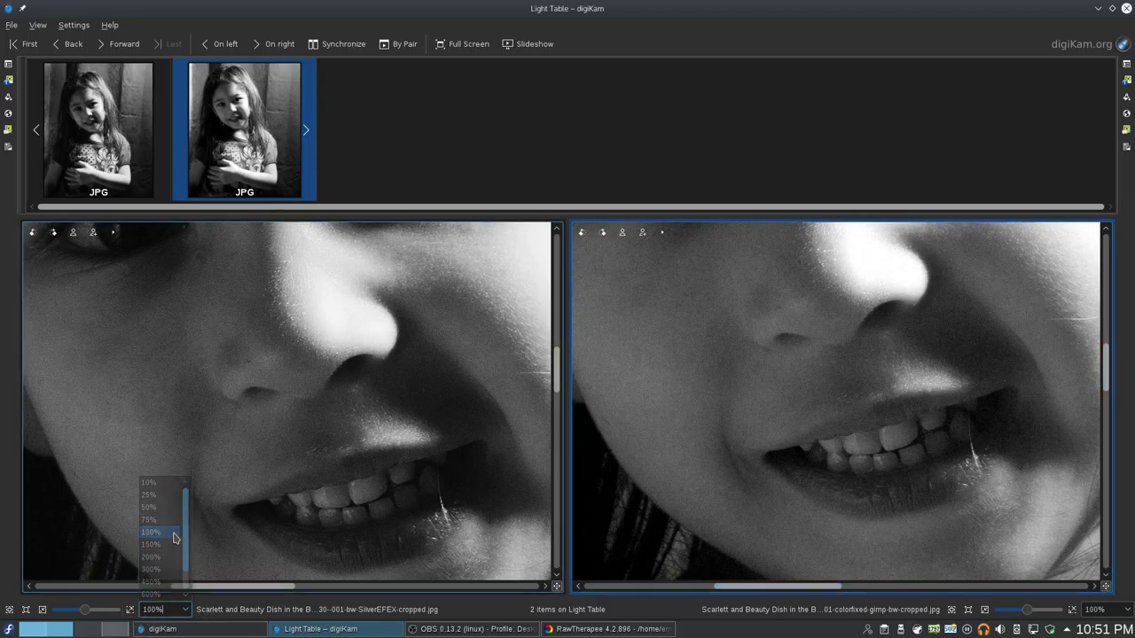
- Set both the left and right portraits to 50% zoom for a side-by-side comparison
left_click(187, 611)
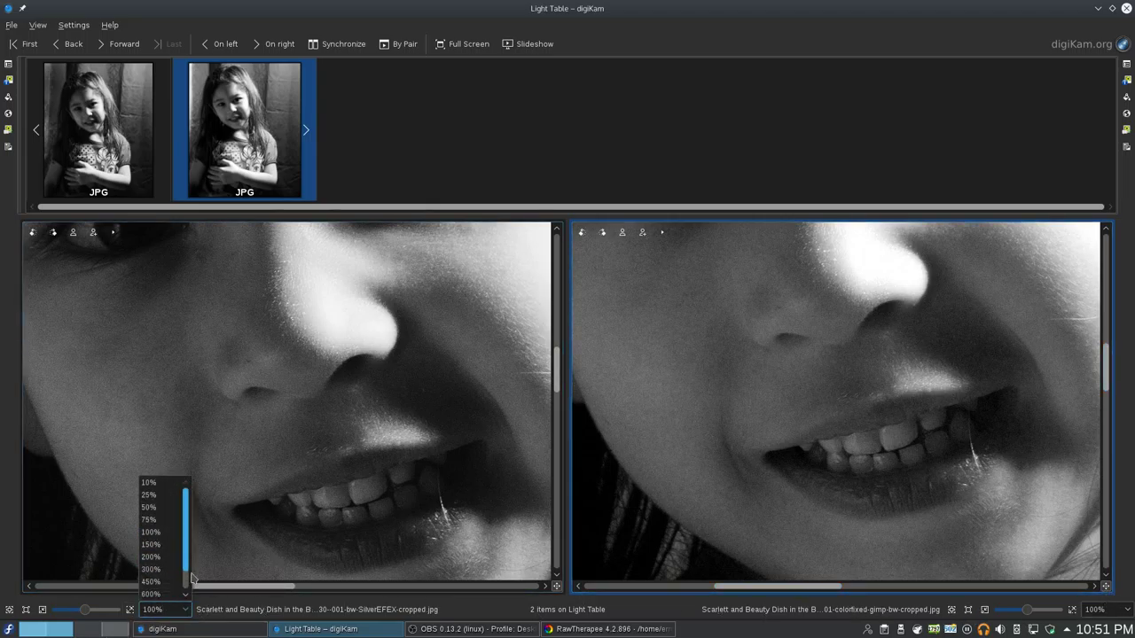
left_click(161, 510)
left_click(1127, 610)
left_click(1098, 507)
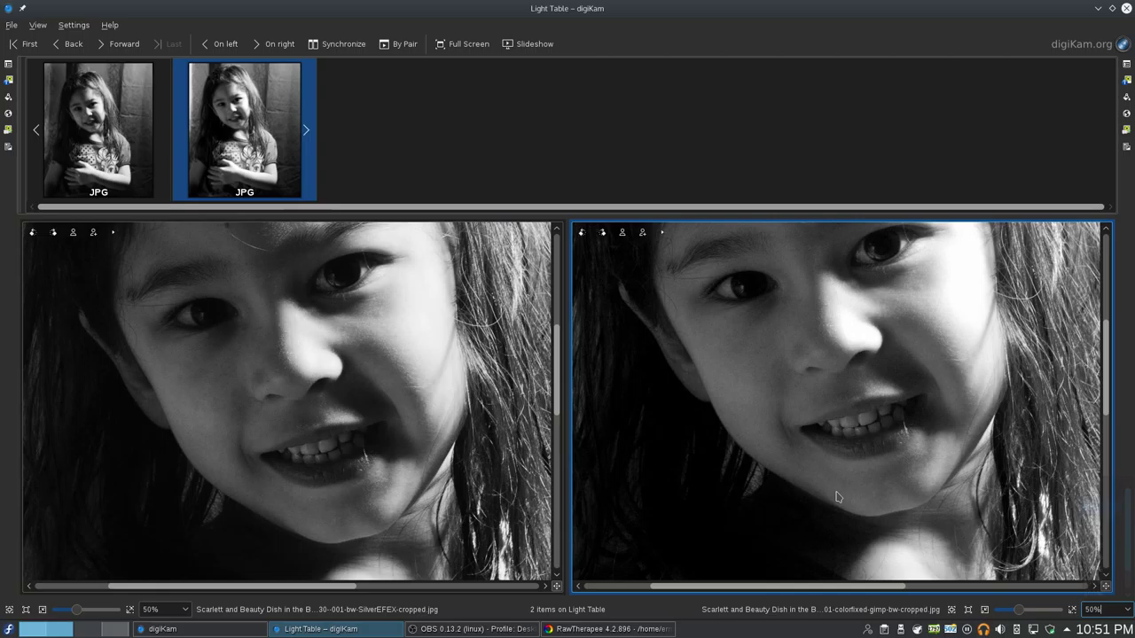
scroll(780, 394, "up", 2)
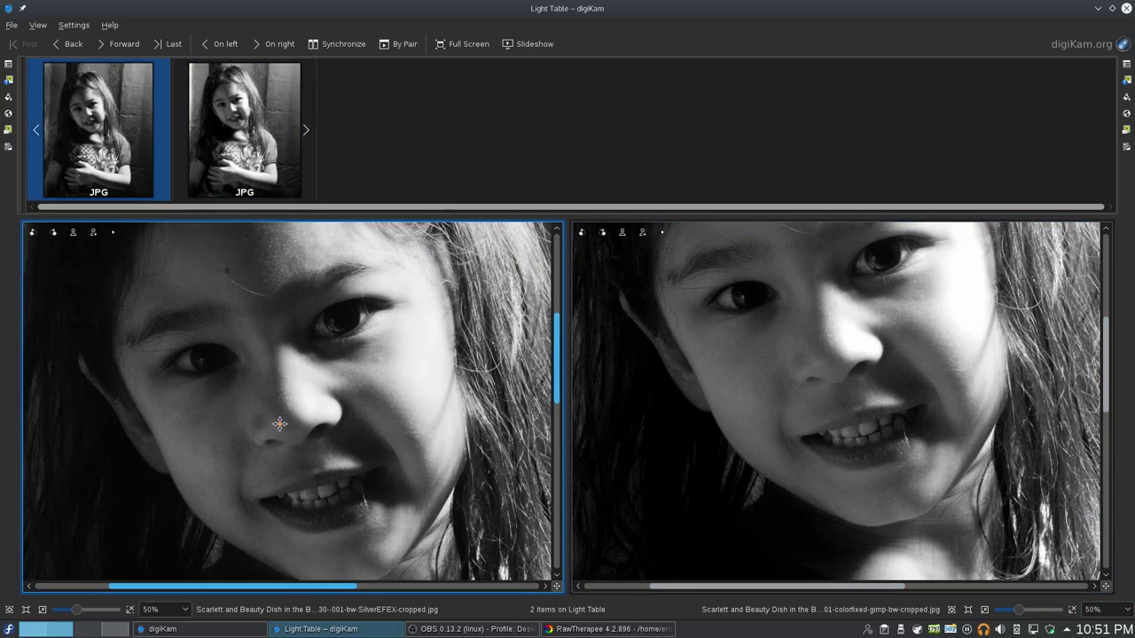
- Fit the SilverEFEX-cropped and colorfixed-gimp-bw-cropped photos to their panels
left_click(757, 394)
scroll(744, 417, "up", 1)
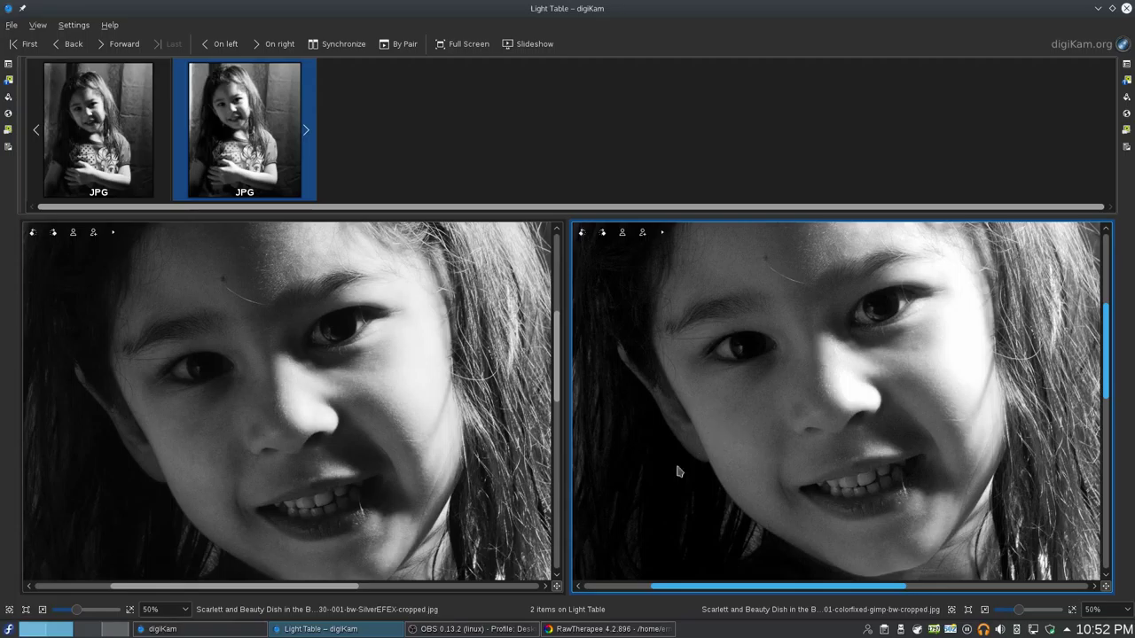
left_click(8, 609)
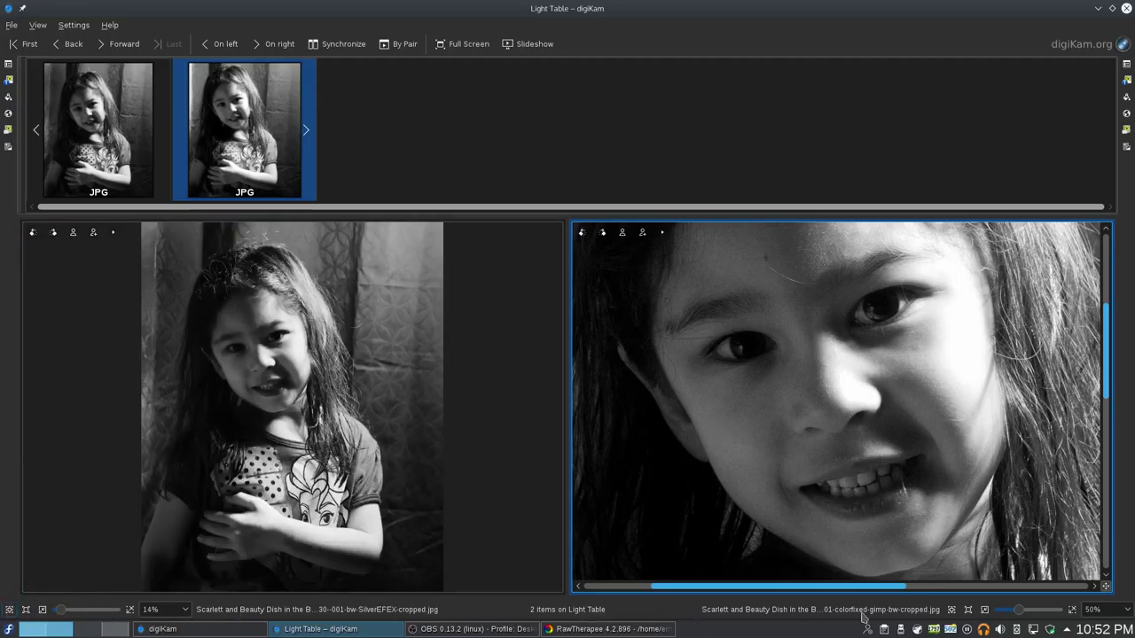
left_click(951, 609)
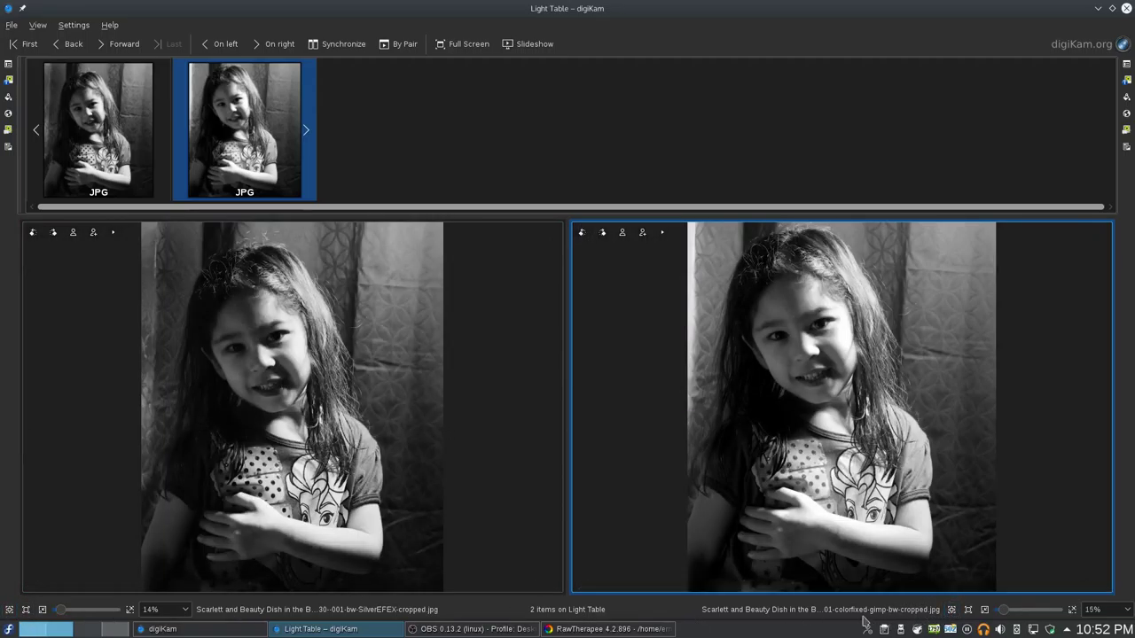